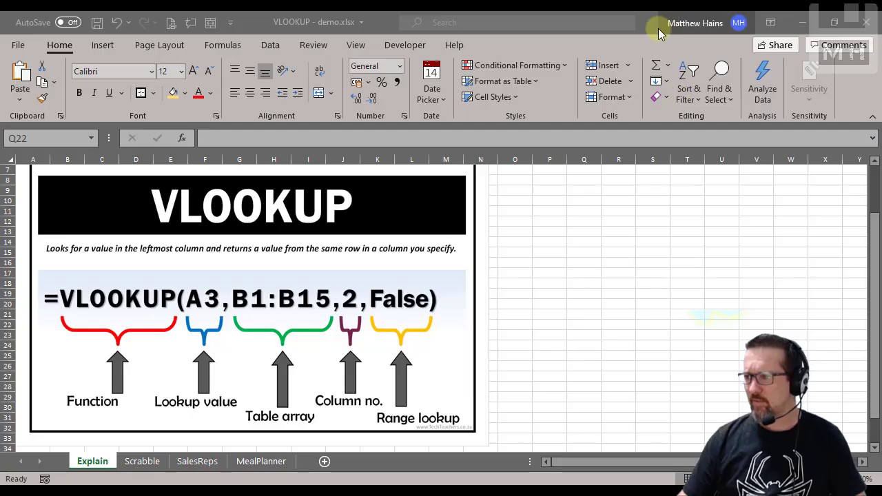
pyautogui.click(651, 25)
pyautogui.click(625, 255)
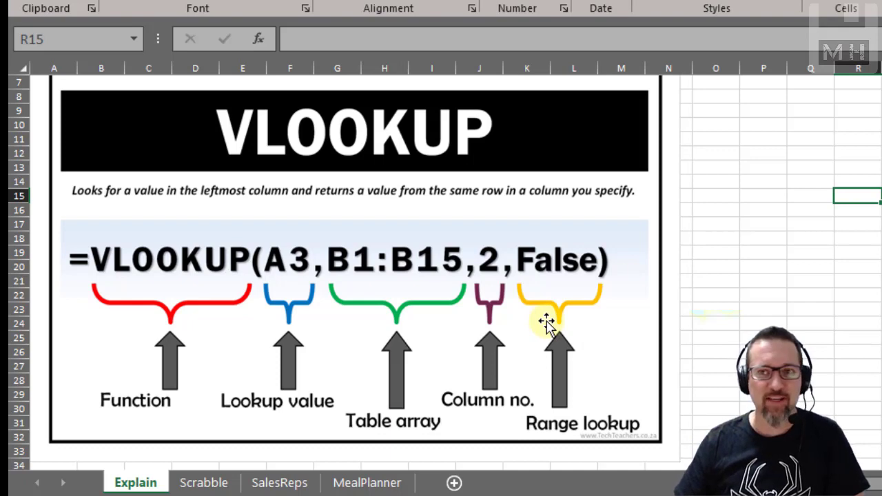
pyautogui.click(689, 319)
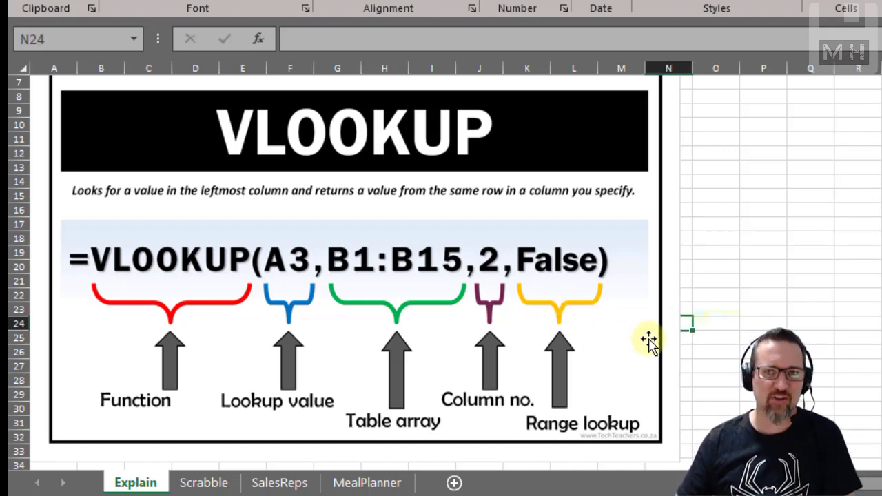
# Open the Scrabble sheet and look through the whole table of tiles and their points
pyautogui.click(204, 480)
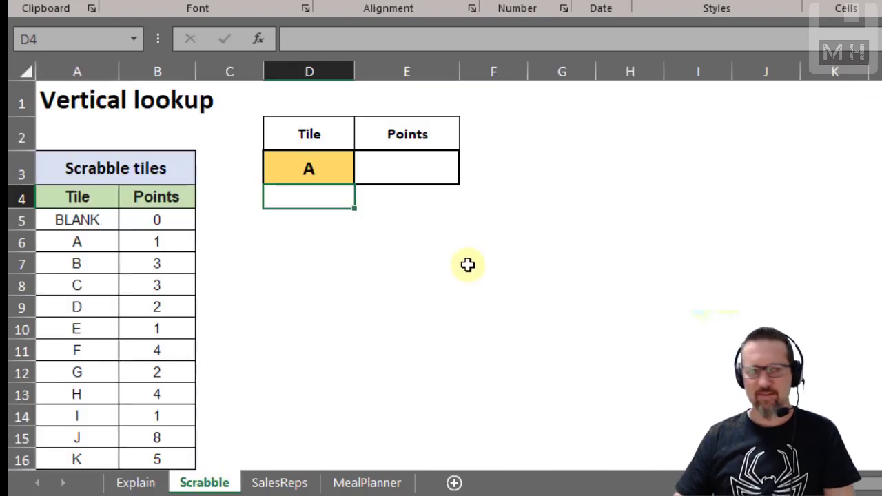
pyautogui.click(469, 264)
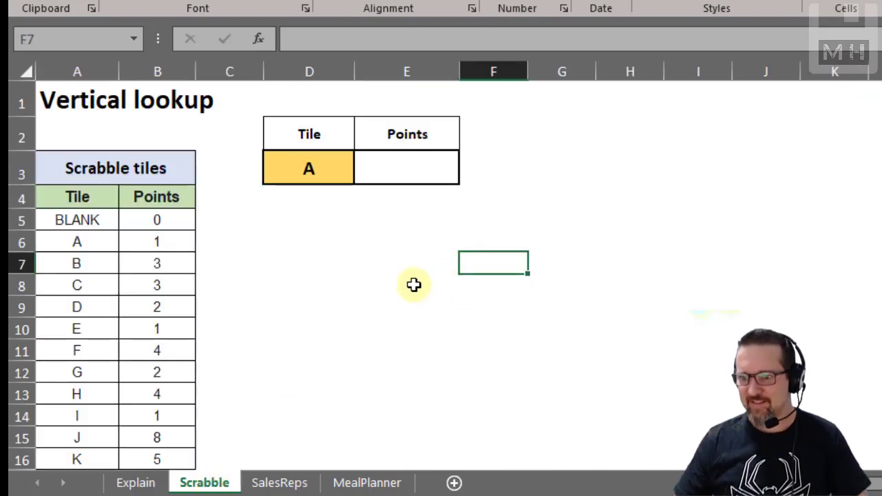
pyautogui.scroll(-2, 278, 314)
pyautogui.scroll(-3, 278, 314)
pyautogui.scroll(-4, 278, 314)
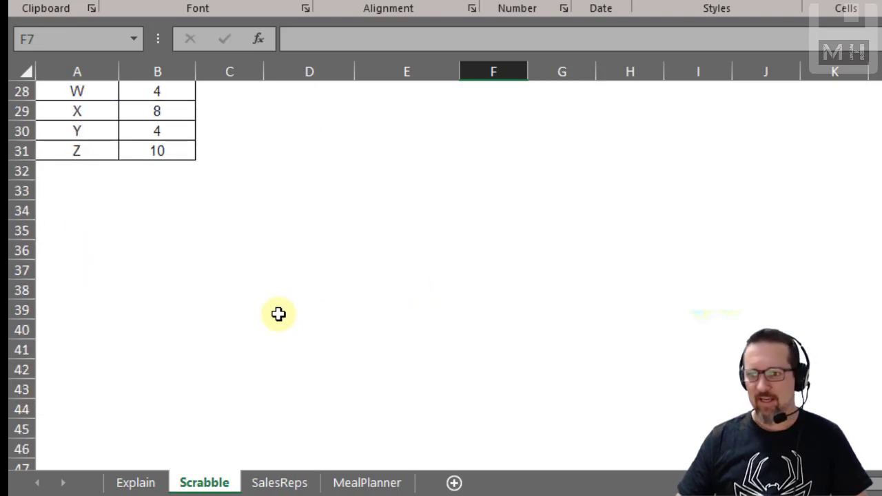
pyautogui.scroll(5, 278, 314)
pyautogui.scroll(4, 88, 275)
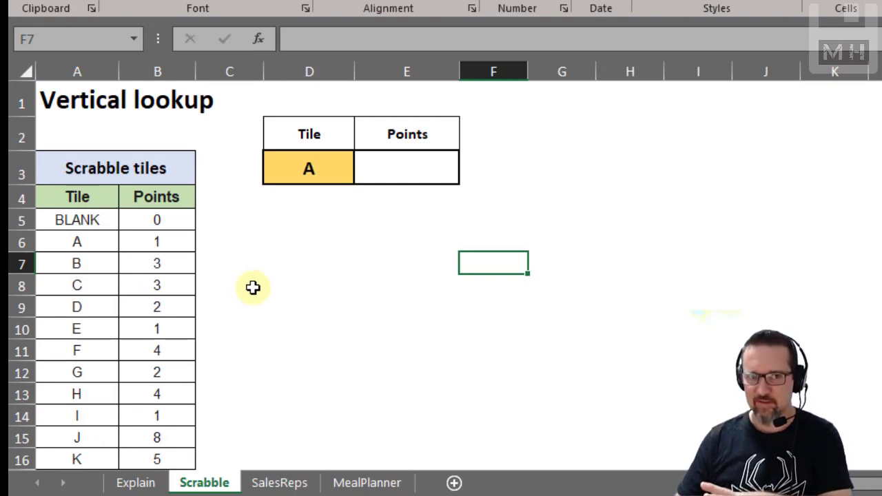
# Begin a VLOOKUP formula in the Points cell E3 with the tile cell D3 as the lookup value
pyautogui.click(420, 166)
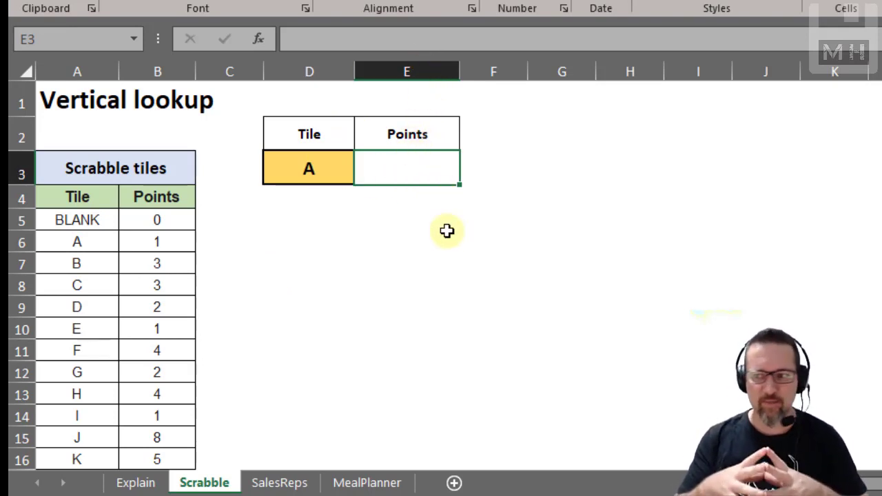
pyautogui.click(315, 169)
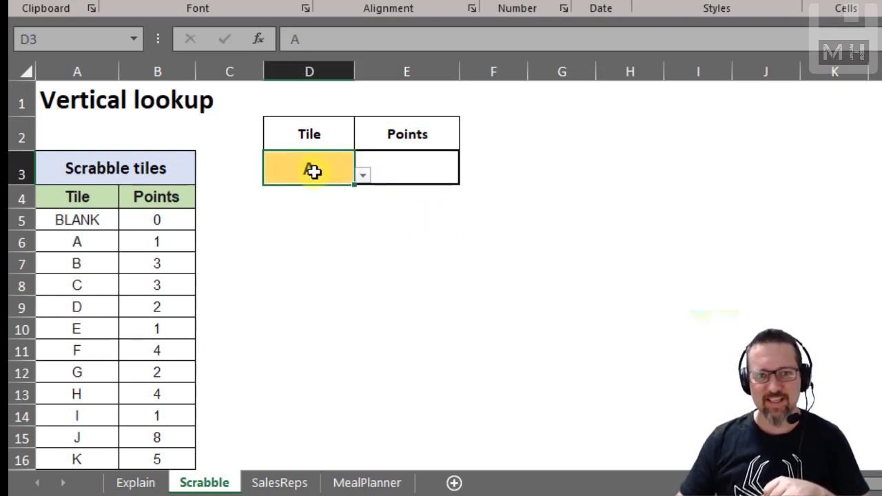
pyautogui.click(414, 171)
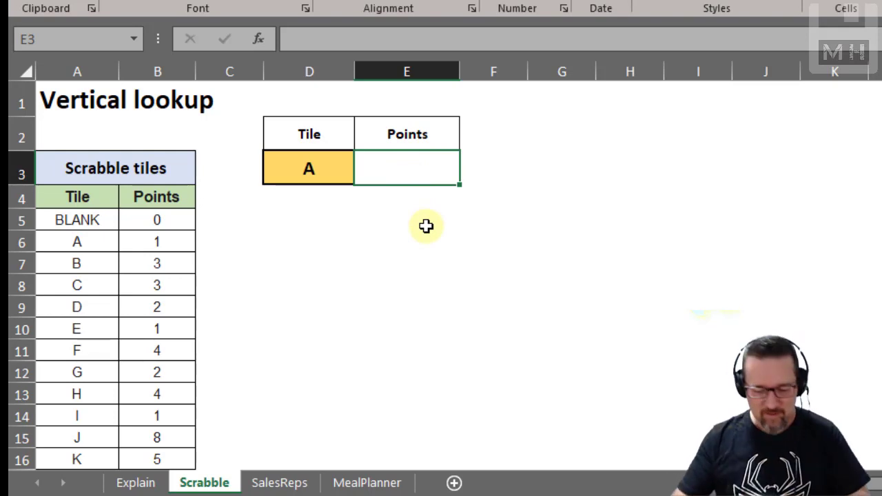
pyautogui.write('=VLOOK')
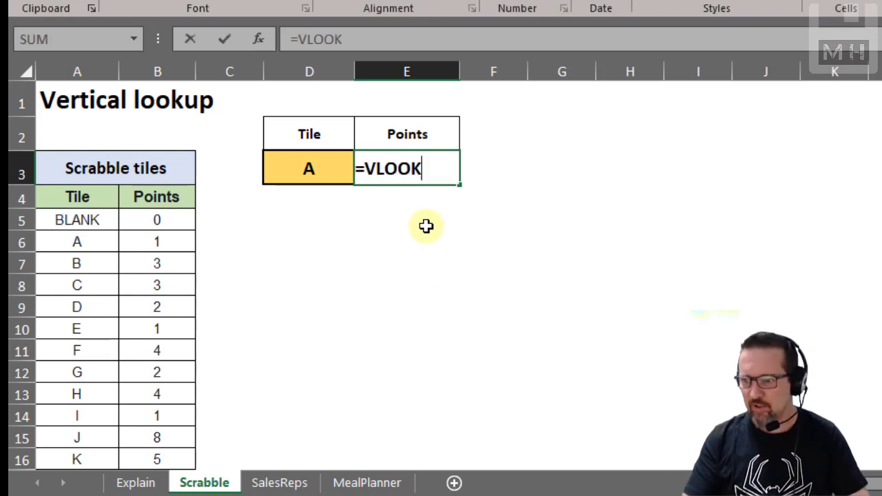
pyautogui.write('UP(')
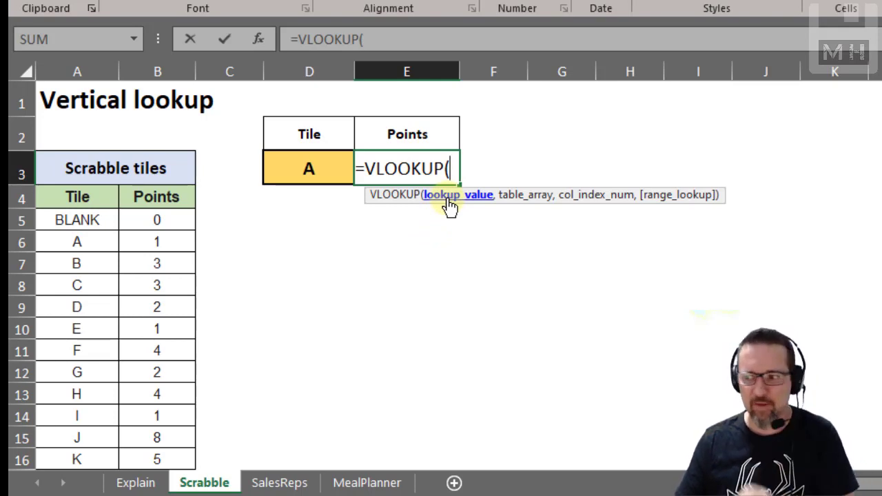
pyautogui.click(310, 169)
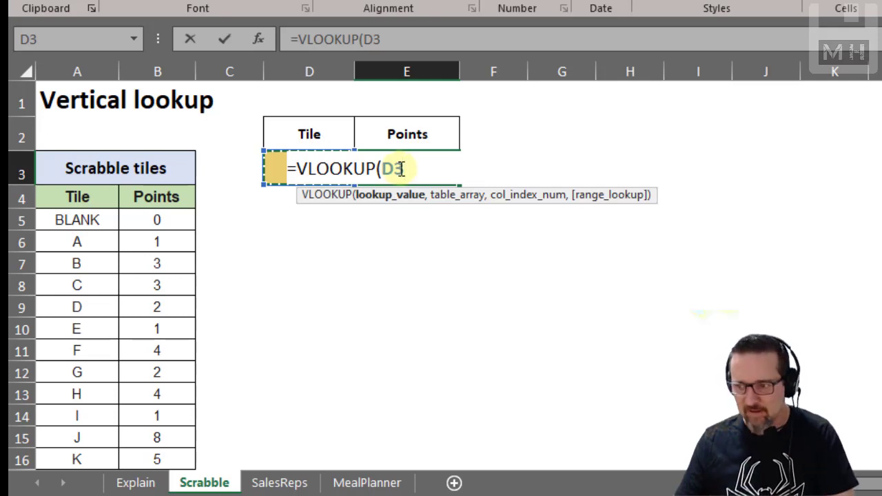
pyautogui.write(',')
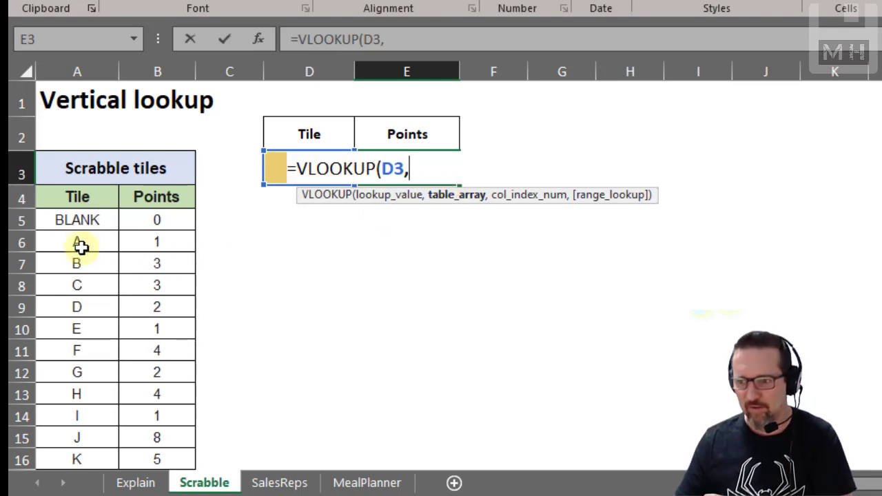
# Add the tile and points range A6:B31 as the table array of the VLOOKUP formula
pyautogui.click(66, 240)
pyautogui.moveTo(67, 240); pyautogui.dragTo(153, 434)
pyautogui.scroll(5, 302, 366)
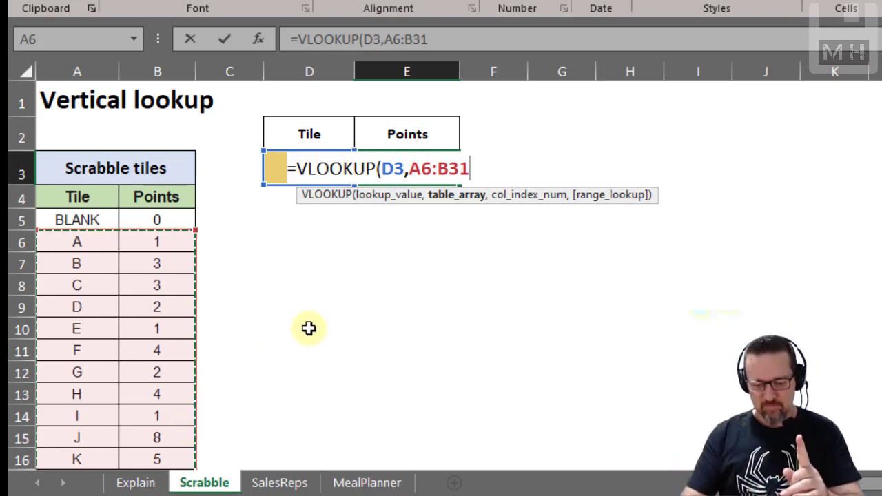
pyautogui.write(',')
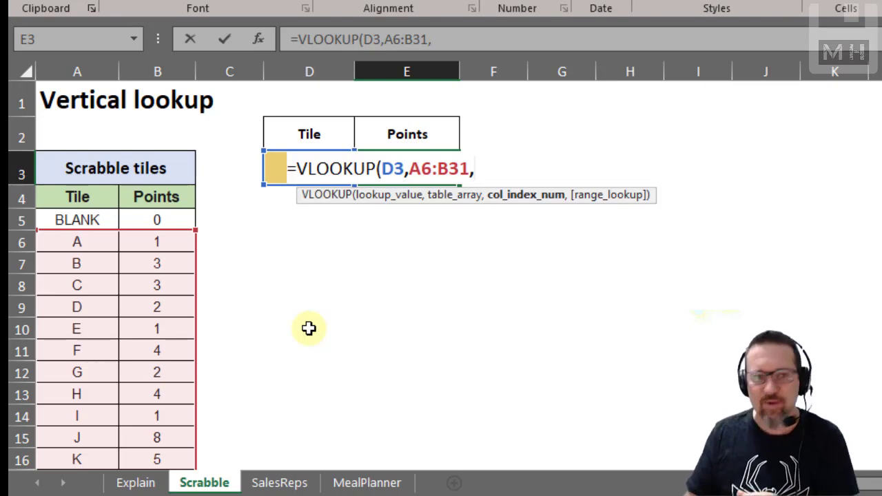
# Complete the VLOOKUP formula in E3 with column index 2 and FALSE for an exact match
pyautogui.write('2')
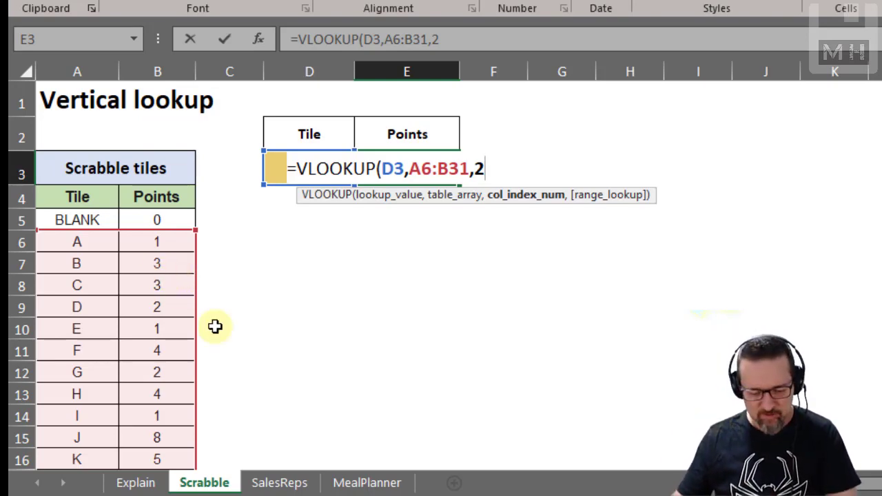
pyautogui.write(',')
pyautogui.write('FLASE')
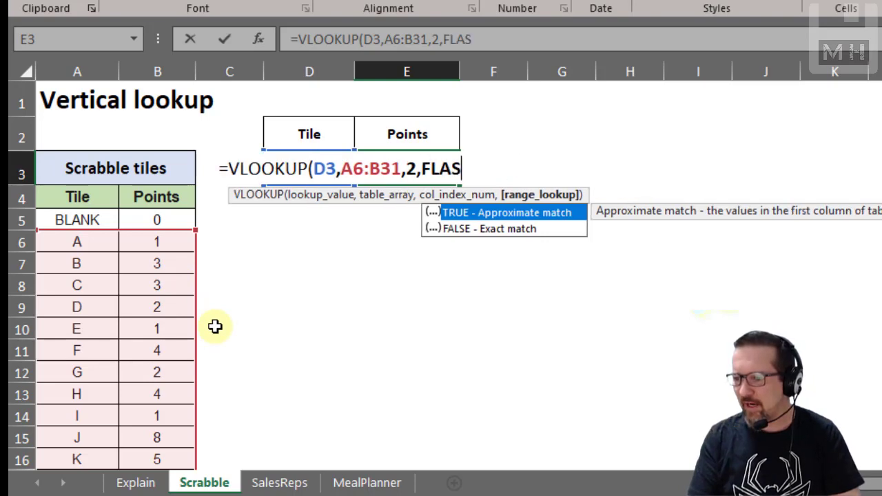
pyautogui.press('BackSpace')
pyautogui.press('BackSpace')
pyautogui.press('BackSpace')
pyautogui.press('BackSpace')
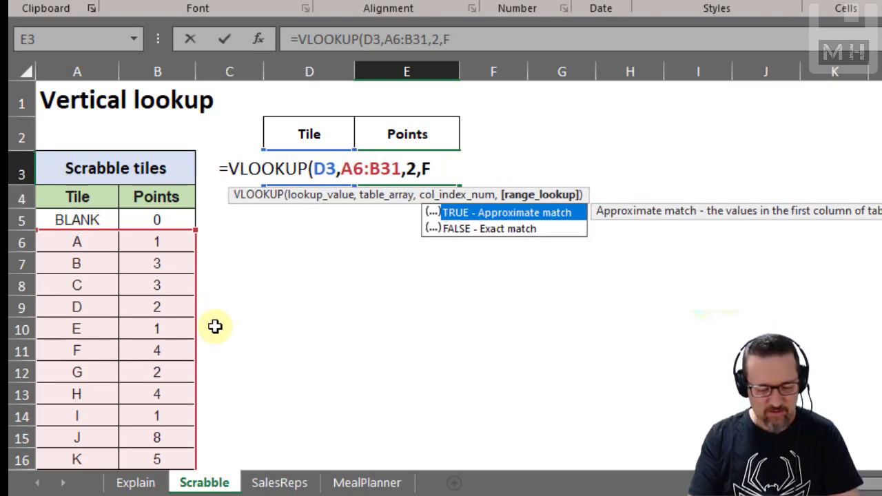
pyautogui.write('ALSE)')
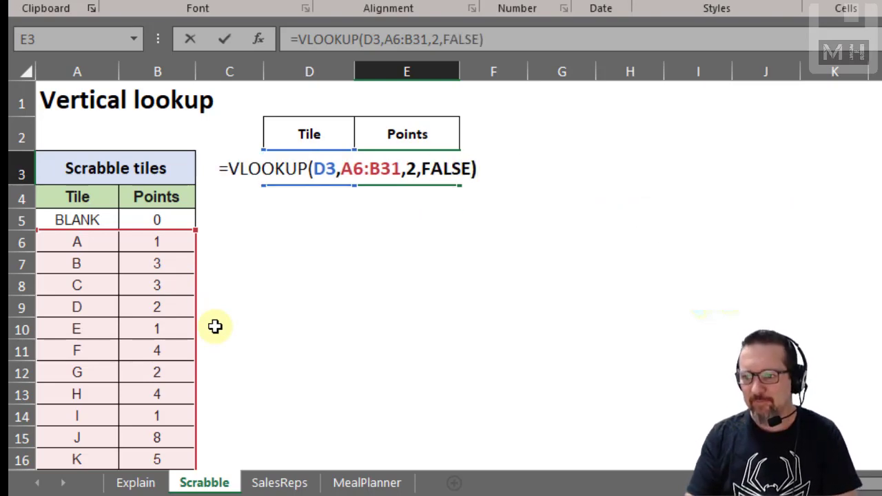
pyautogui.press('Return')
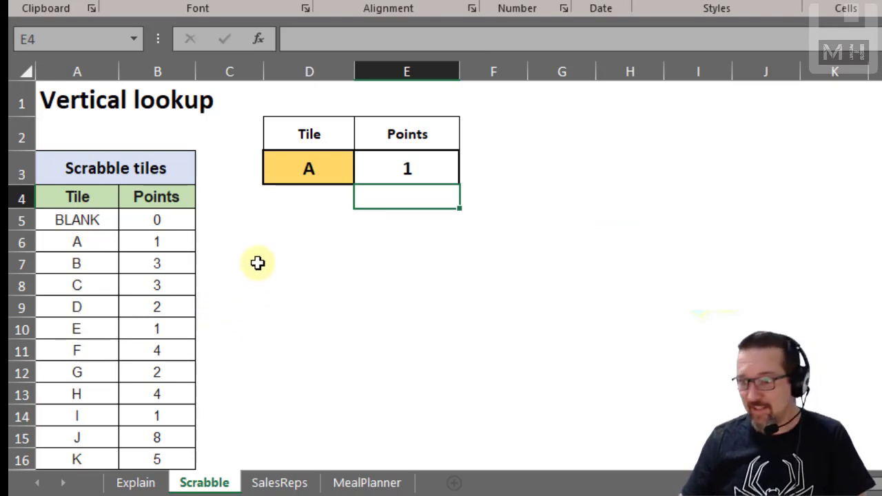
# Compare tile A with its points in the table, and test the lookup by entering B and C in D3
pyautogui.click(88, 241)
pyautogui.click(147, 239)
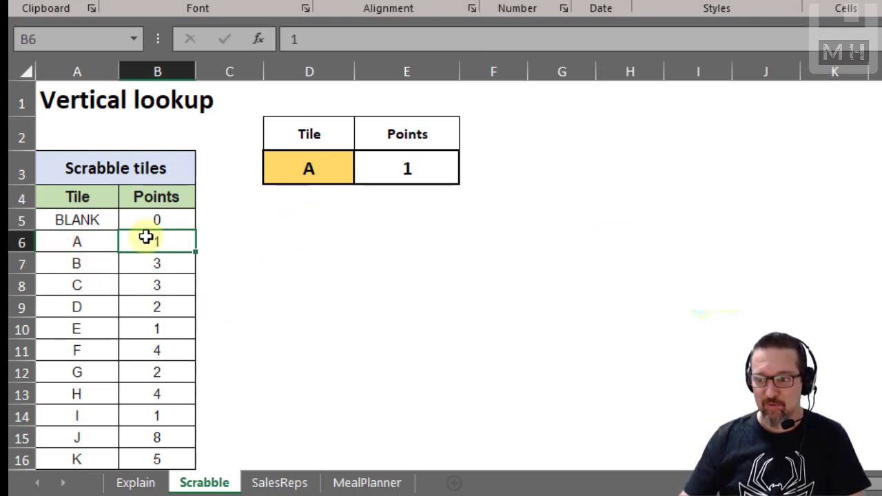
pyautogui.click(338, 165)
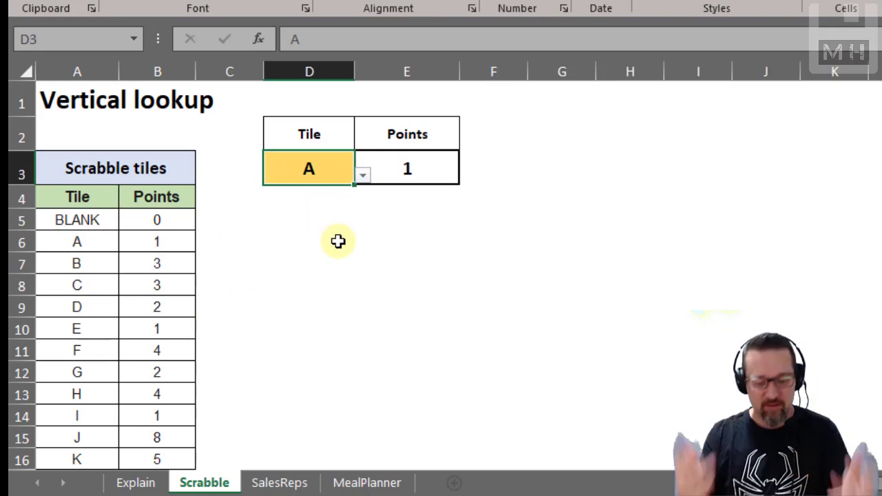
pyautogui.write('B')
pyautogui.press('Return')
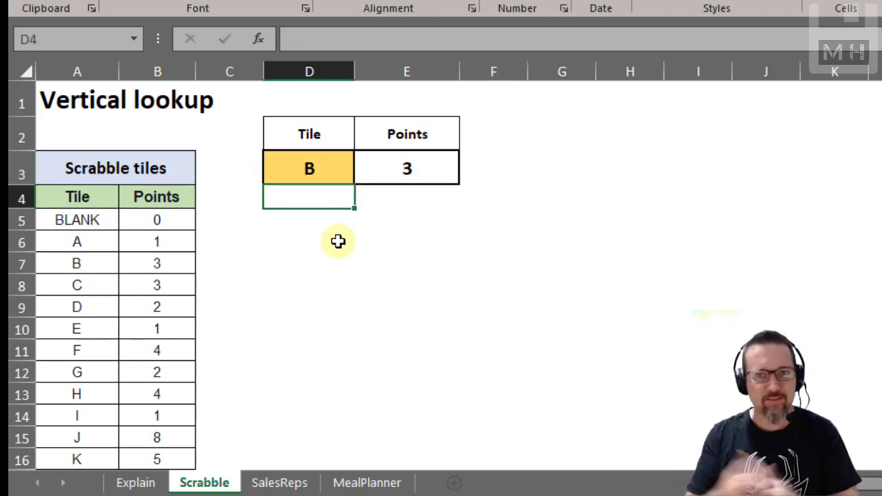
pyautogui.press('Up')
pyautogui.write('C')
pyautogui.press('Return')
# Test the lookup further by entering tiles X and Z in cell D3
pyautogui.press('Up')
pyautogui.write('C')
pyautogui.press('BackSpace')
pyautogui.write('X')
pyautogui.press('Return')
pyautogui.press('Up')
pyautogui.write('Z')
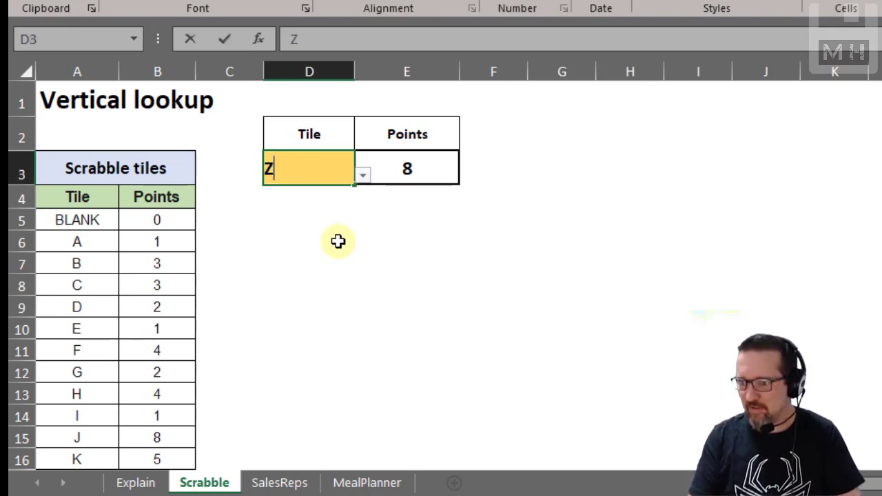
pyautogui.press('Return')
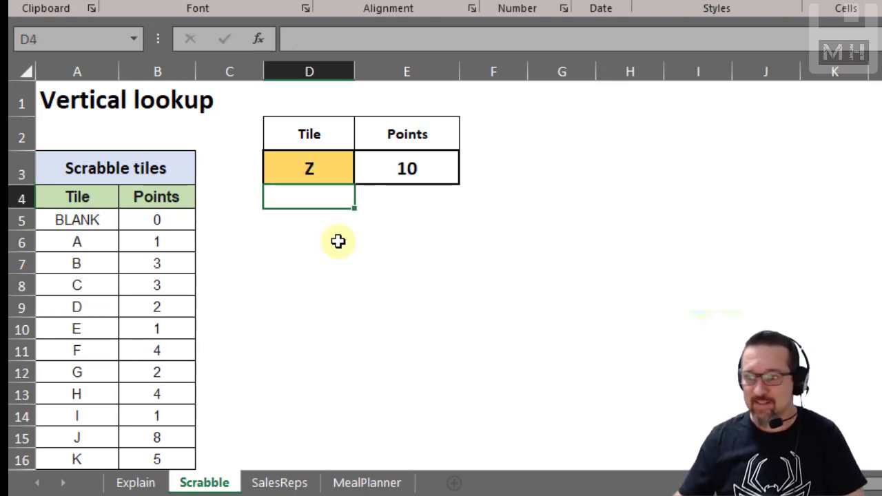
# Test the lookup with the tile cell's own list of choices, ending on tile H in D3
pyautogui.click(335, 173)
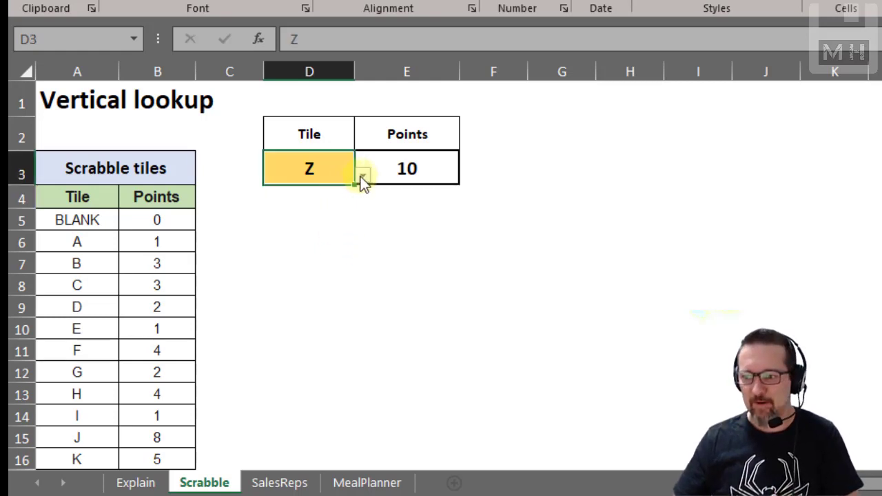
pyautogui.click(362, 175)
pyautogui.scroll(1, 351, 238)
pyautogui.moveTo(353, 259); pyautogui.dragTo(356, 204)
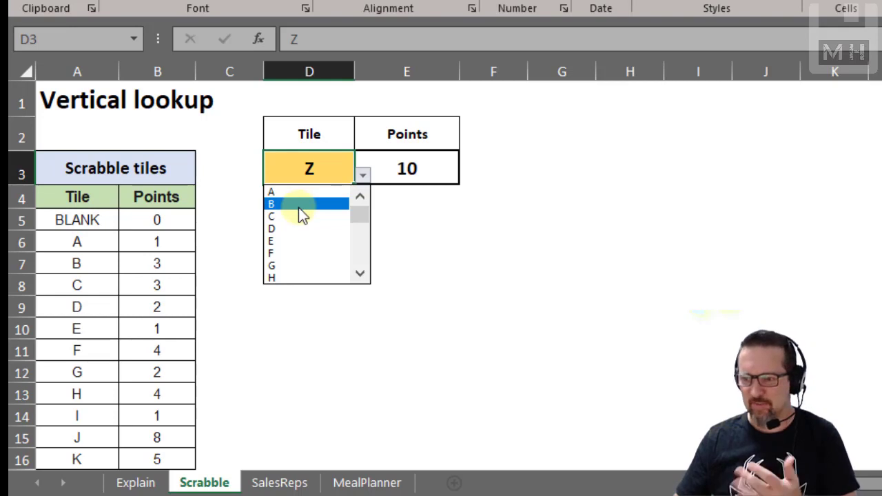
pyautogui.click(298, 216)
pyautogui.click(362, 175)
pyautogui.click(321, 254)
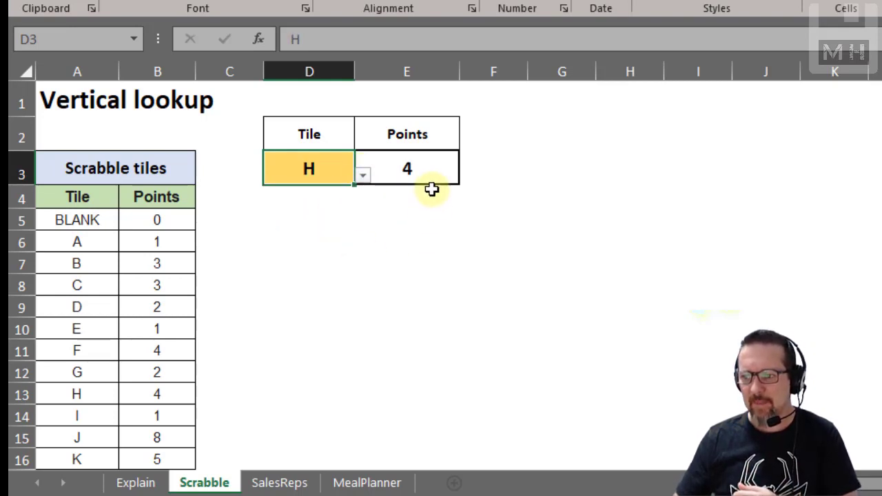
# Check the formula in E3 and clear the tile from cell D3
pyautogui.click(437, 167)
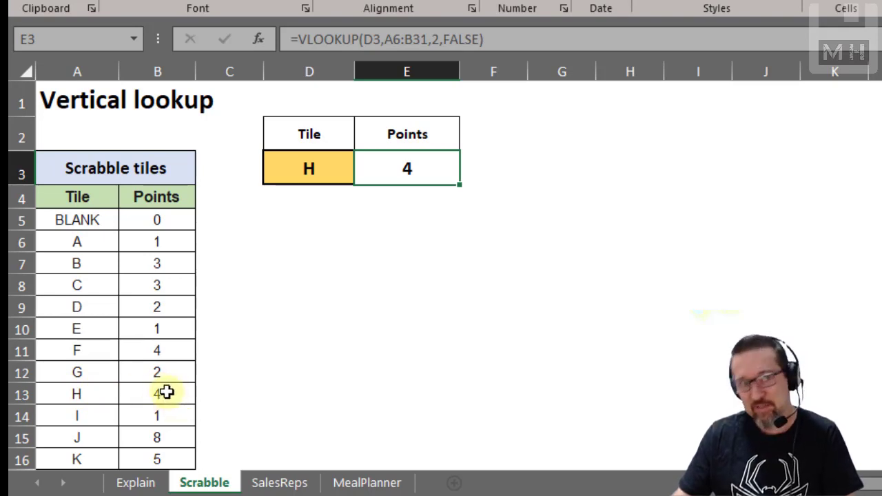
pyautogui.click(322, 163)
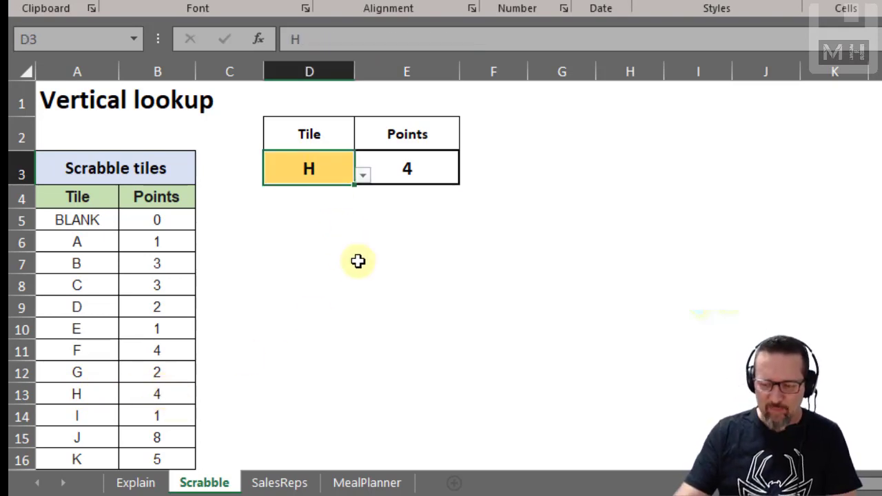
pyautogui.press('Delete')
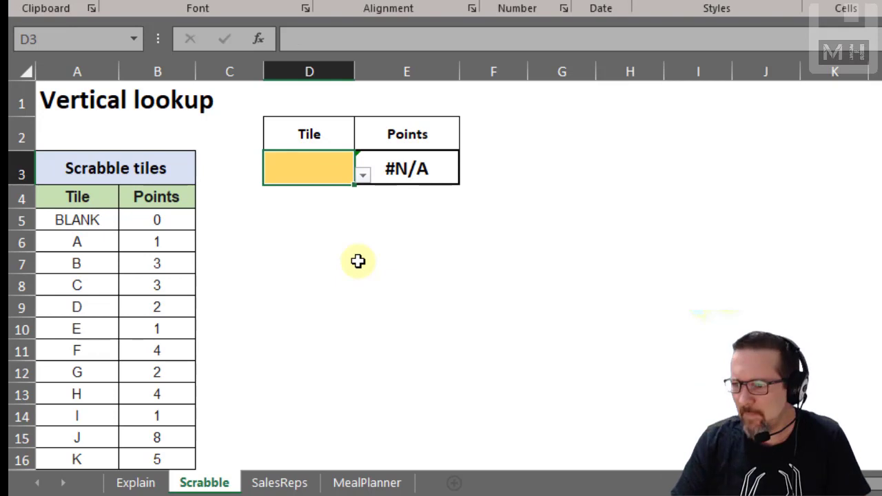
# Inspect the Points cell E3 and its VLOOKUP formula against the tile cell D3
pyautogui.click(428, 170)
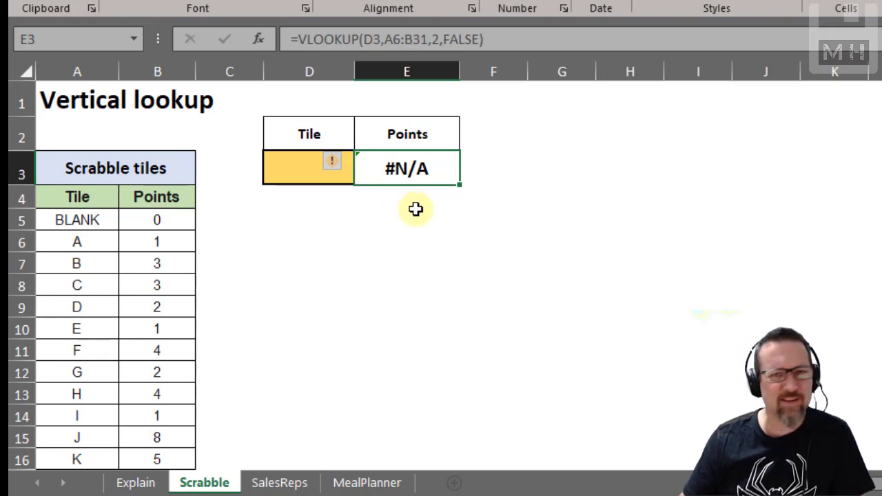
pyautogui.moveTo(333, 166)
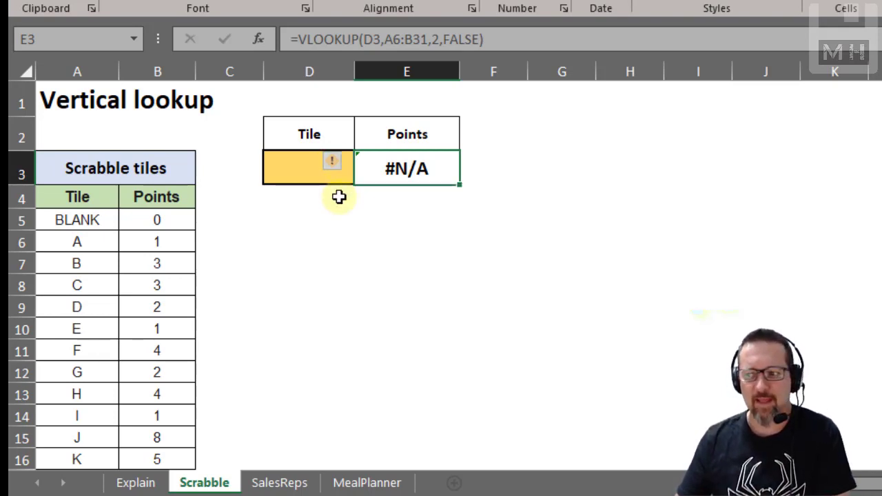
pyautogui.click(297, 161)
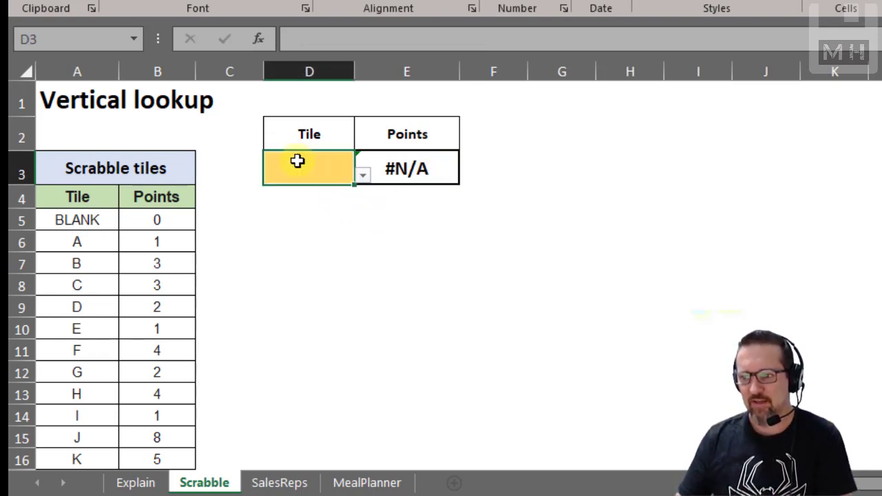
pyautogui.click(394, 172)
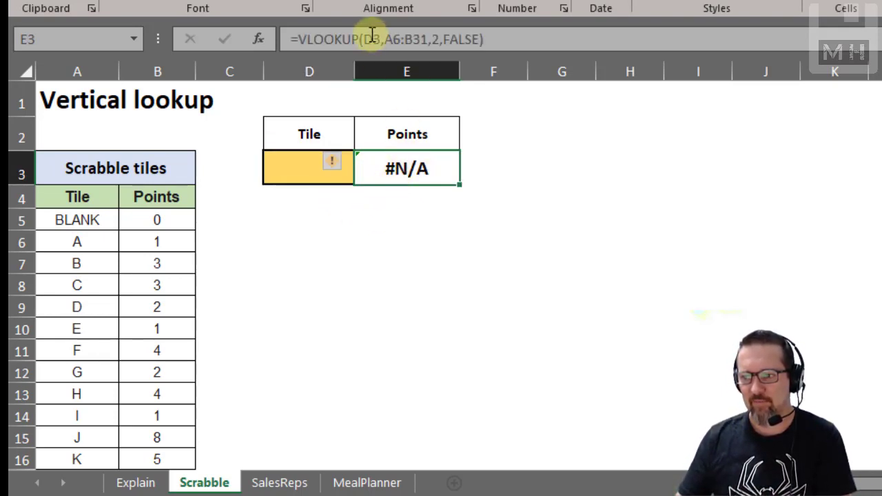
# Test the lookup with tile G in D3, clear the tile again, and inspect the error flagged on Points cell E3
pyautogui.click(300, 165)
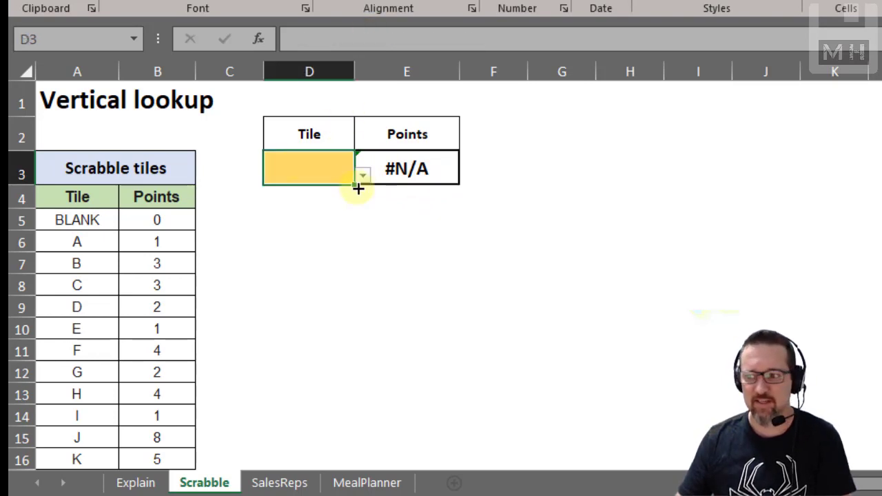
pyautogui.click(363, 176)
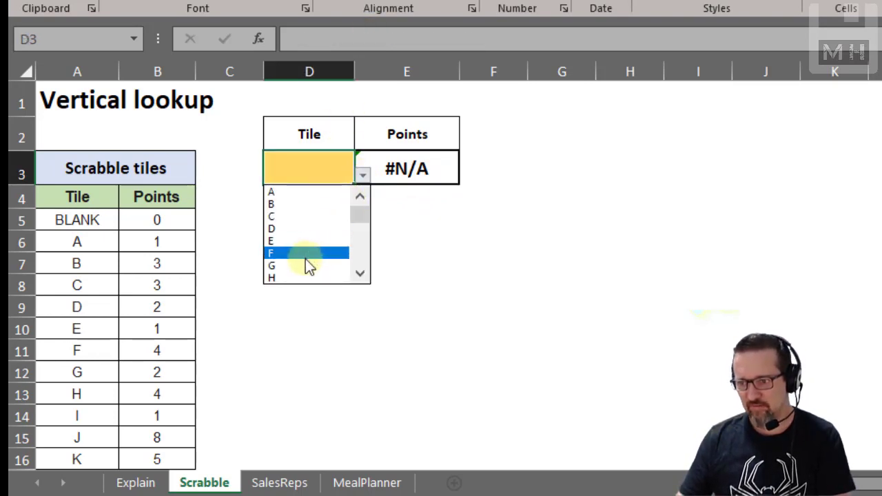
pyautogui.click(304, 263)
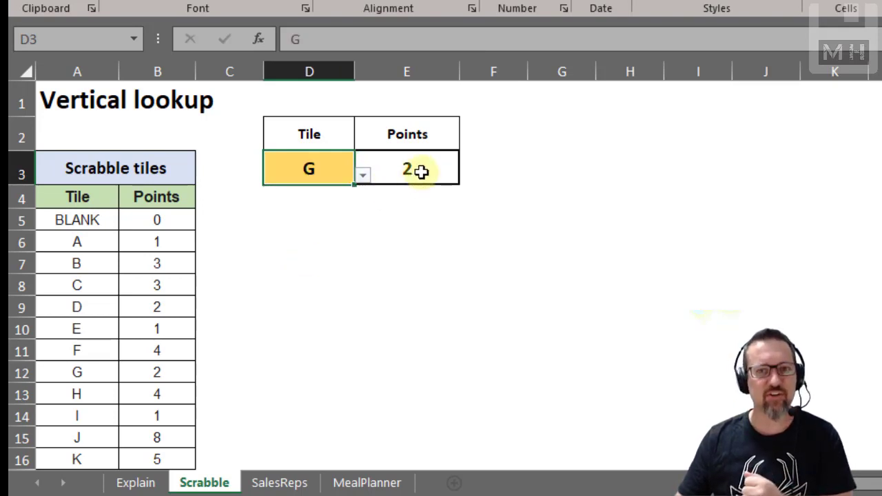
pyautogui.press('Delete')
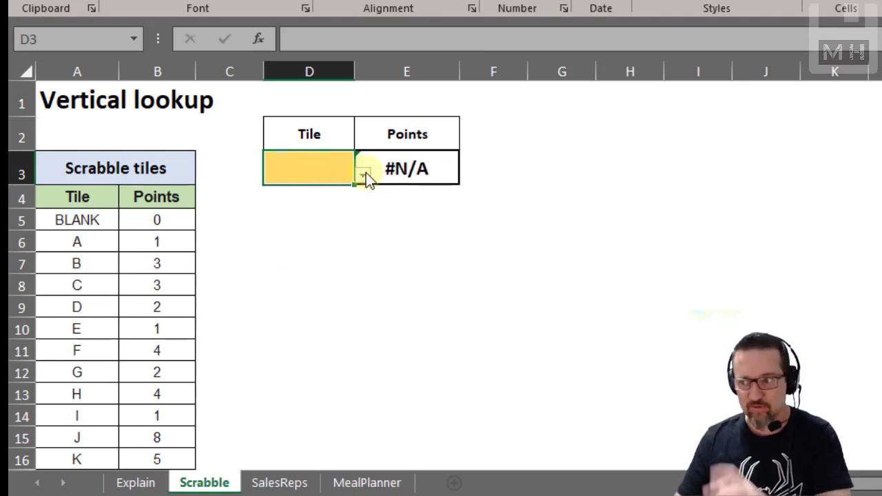
pyautogui.click(419, 188)
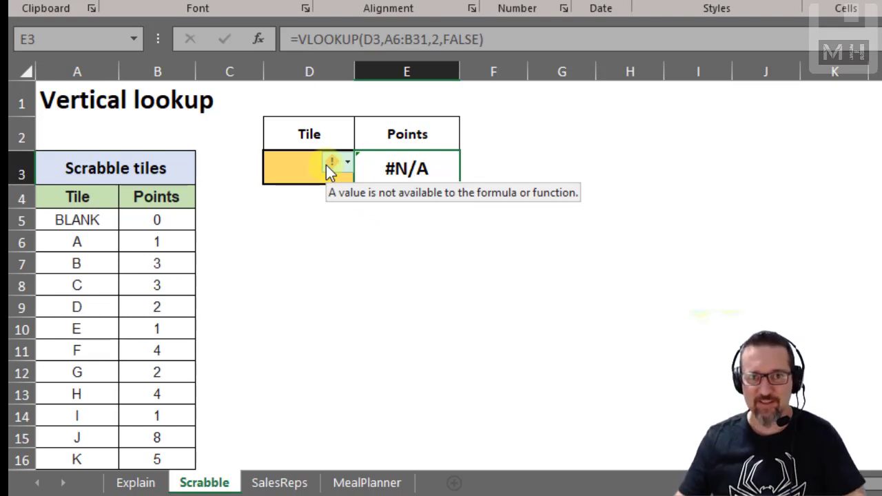
pyautogui.click(335, 265)
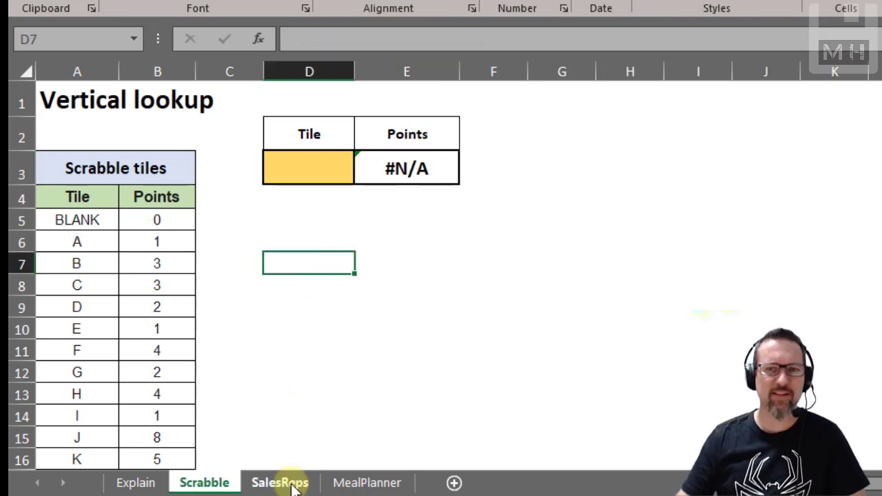
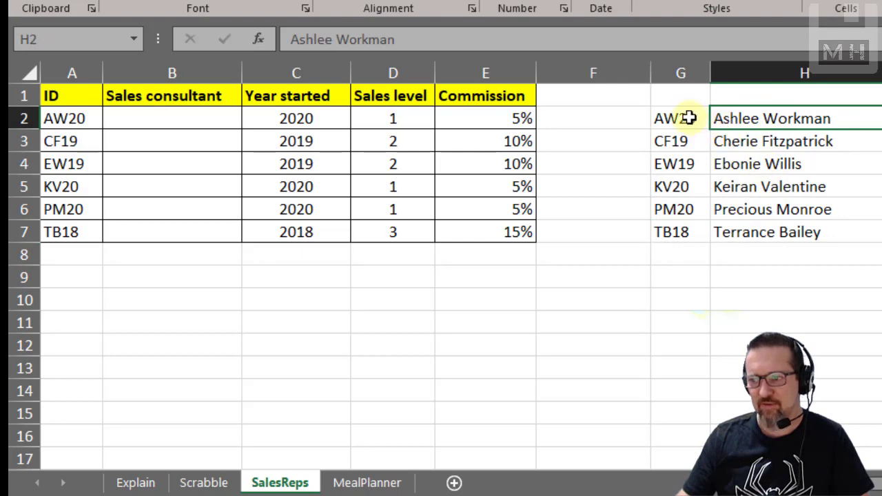
# On the SalesReps sheet, start a VLOOKUP formula in Sales consultant cell B2 with ID cell A2 as the lookup value
pyautogui.click(176, 119)
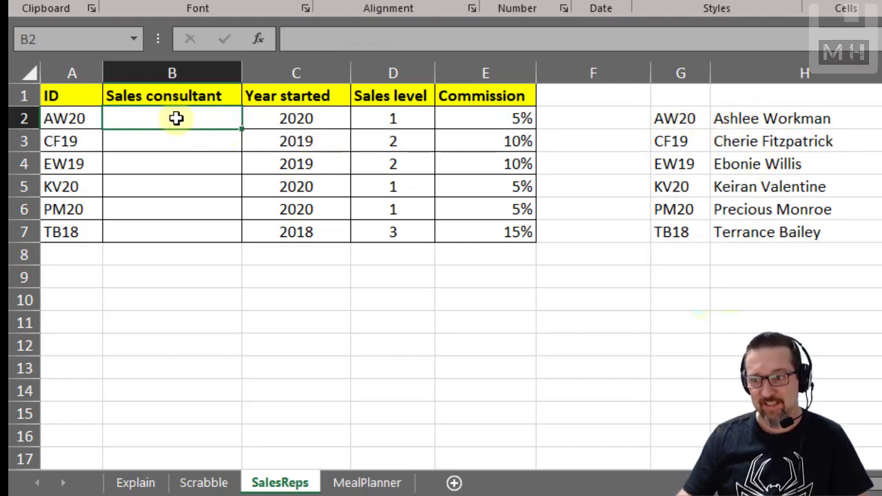
pyautogui.click(73, 118)
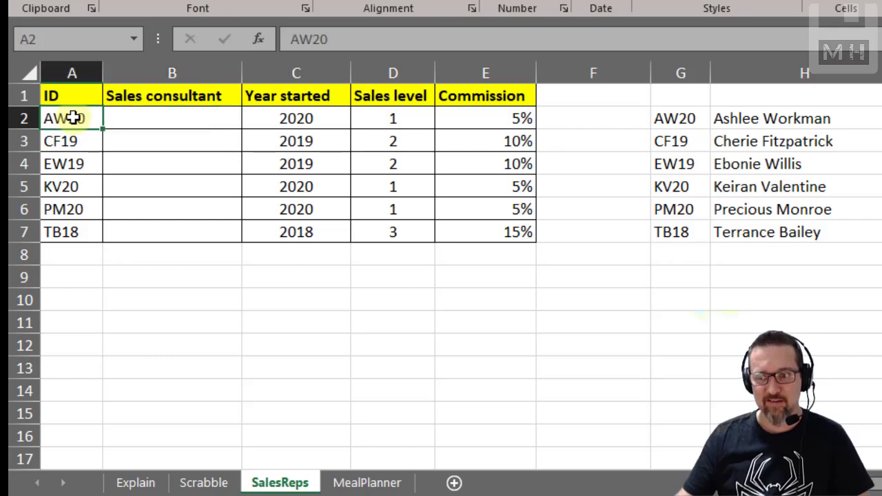
pyautogui.click(192, 119)
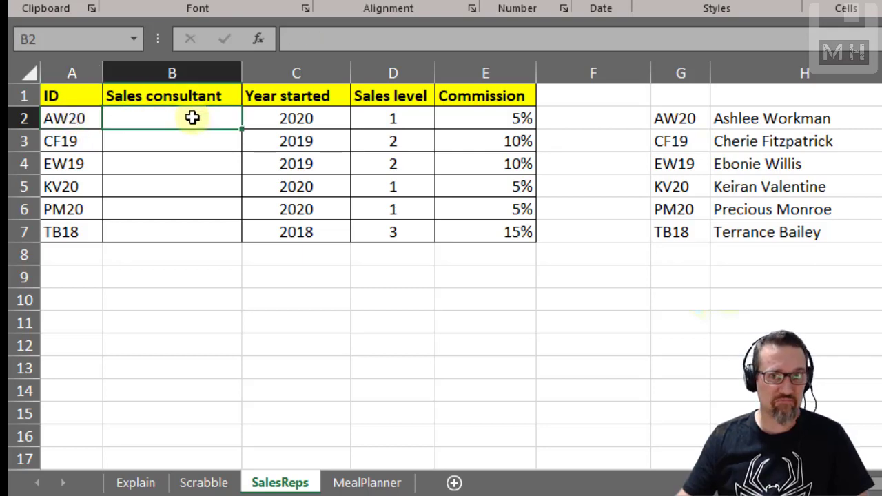
pyautogui.write('=VLOOKUP(')
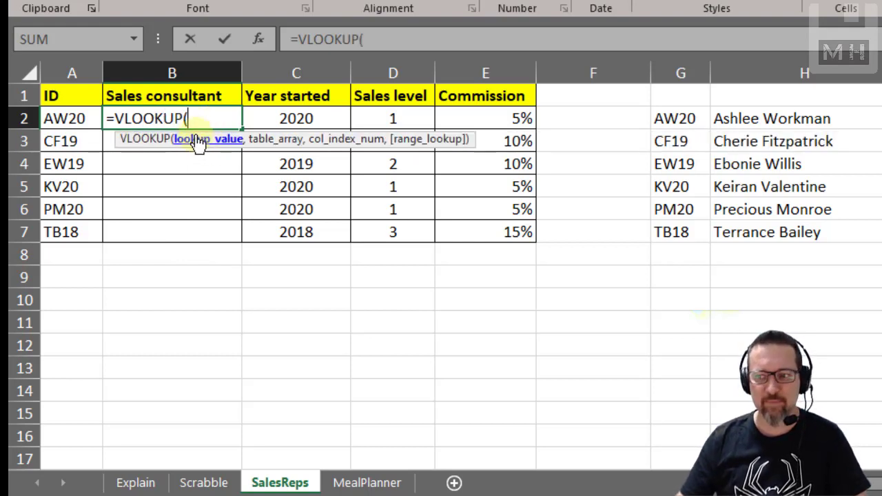
pyautogui.click(62, 121)
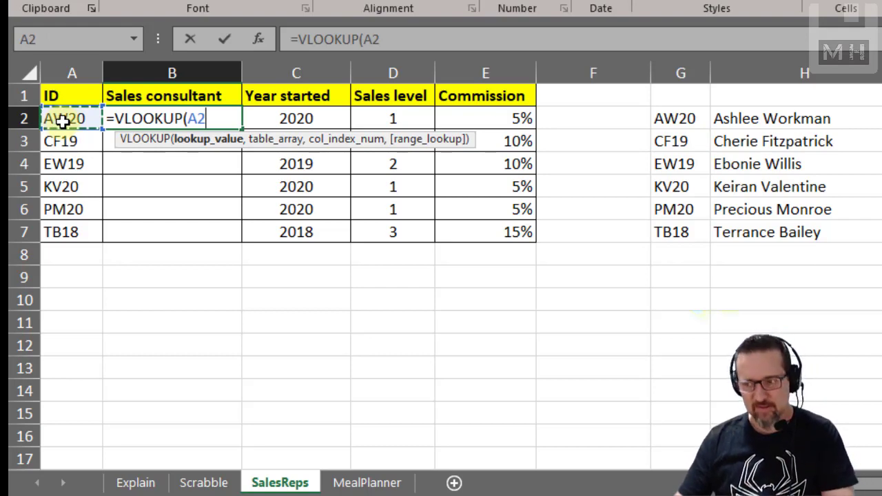
pyautogui.write(',')
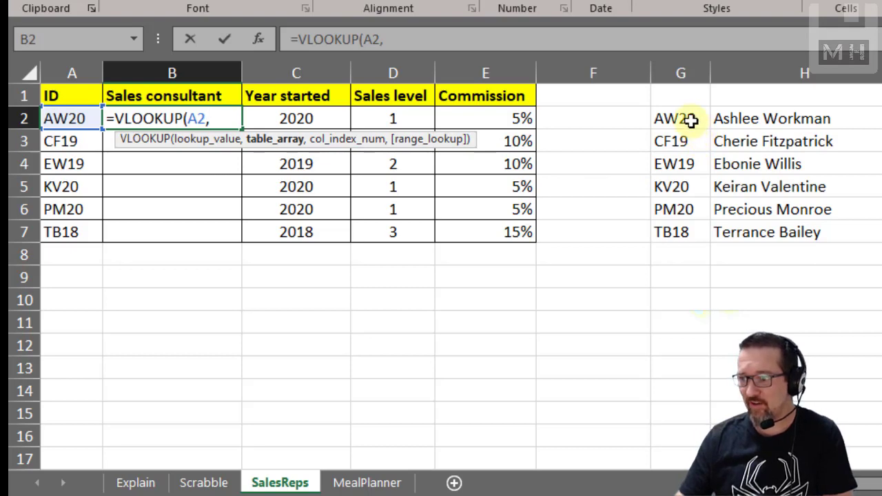
# Set the formula's table array to the ID and name list G2:H7 as an absolute reference, $G$2:$H$7
pyautogui.moveTo(693, 118); pyautogui.dragTo(767, 222)
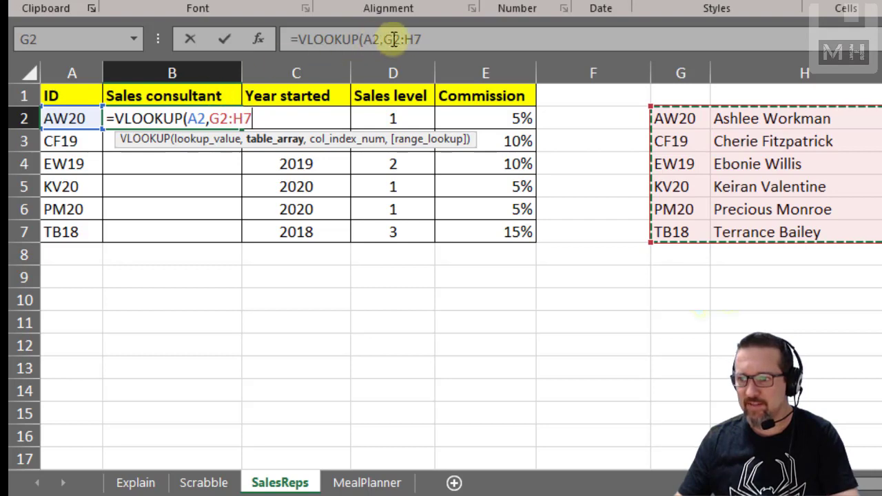
pyautogui.press('F4')
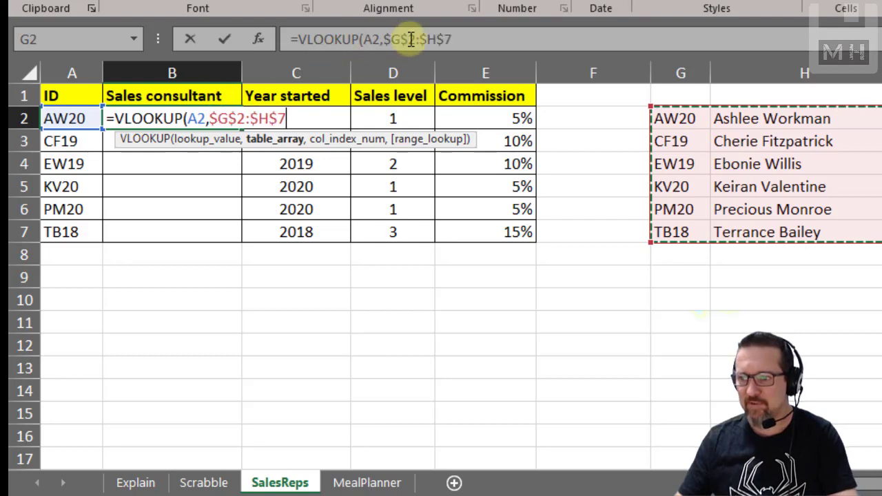
pyautogui.click(483, 40)
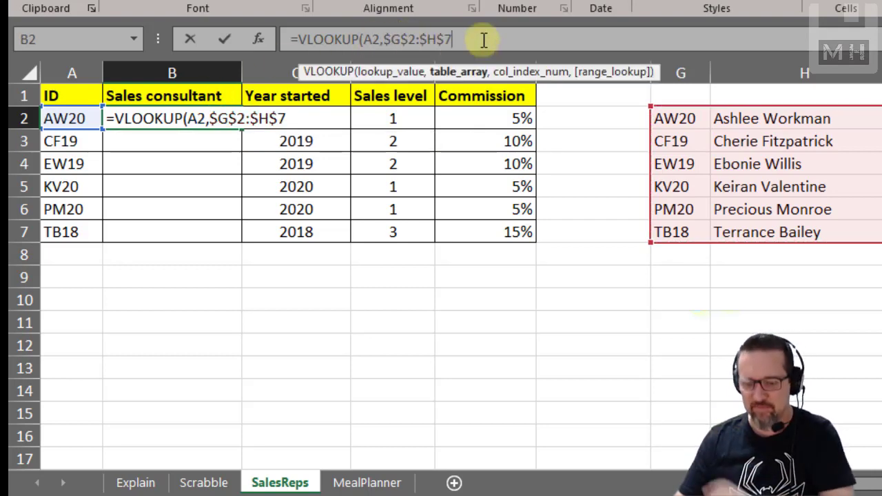
pyautogui.write(',')
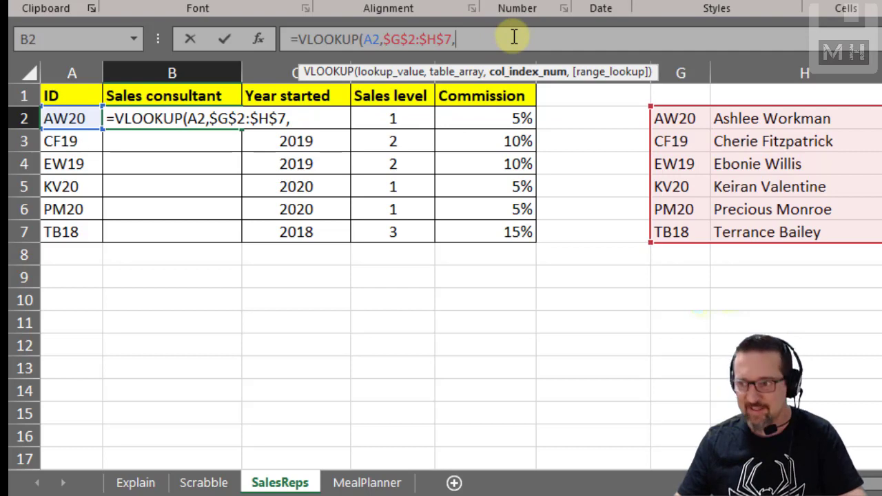
# Complete the VLOOKUP in B2 with column index 2 and FALSE for an exact match
pyautogui.write('2,')
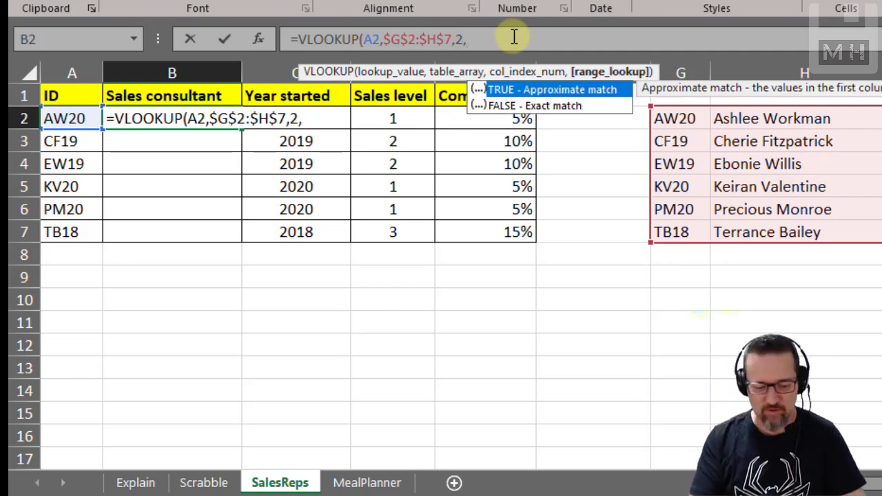
pyautogui.write('FLASE')
pyautogui.press('BackSpace')
pyautogui.press('BackSpace')
pyautogui.press('BackSpace')
pyautogui.press('BackSpace')
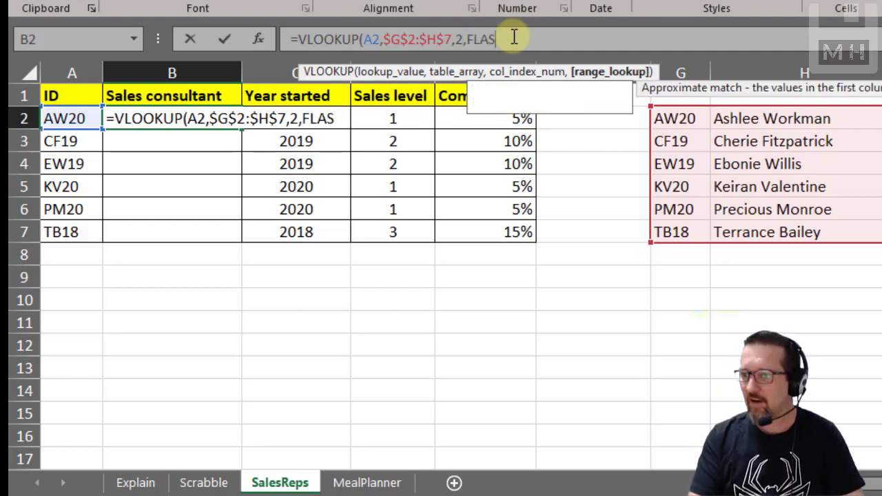
pyautogui.write('ALS')
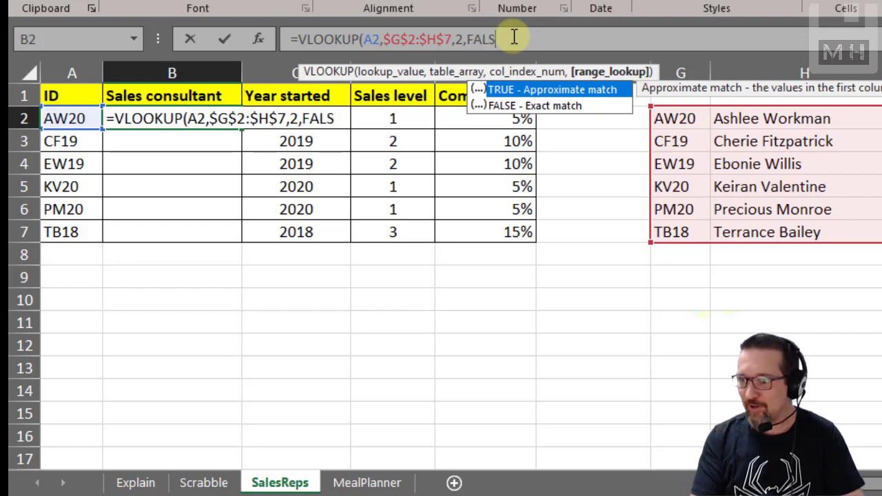
pyautogui.write('E)')
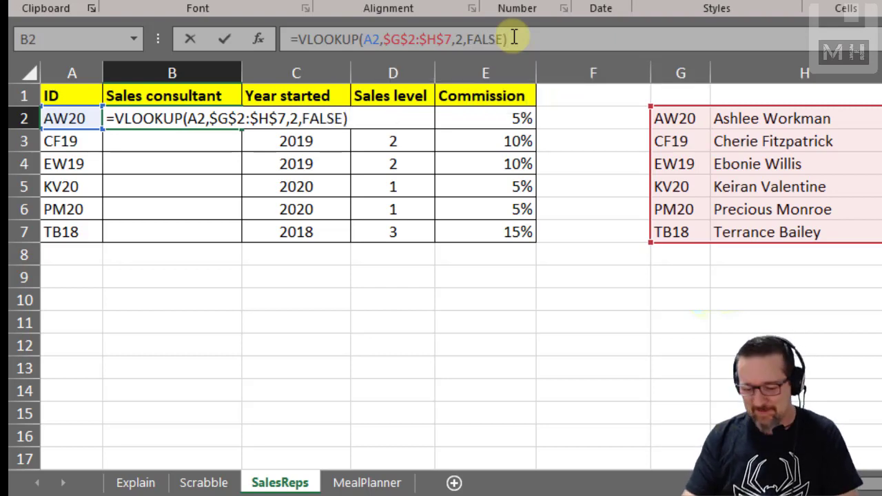
pyautogui.press('Return')
# Fill the VLOOKUP formula from B2 down to B7 and check the copied formulas in the Sales consultant column
pyautogui.click(198, 118)
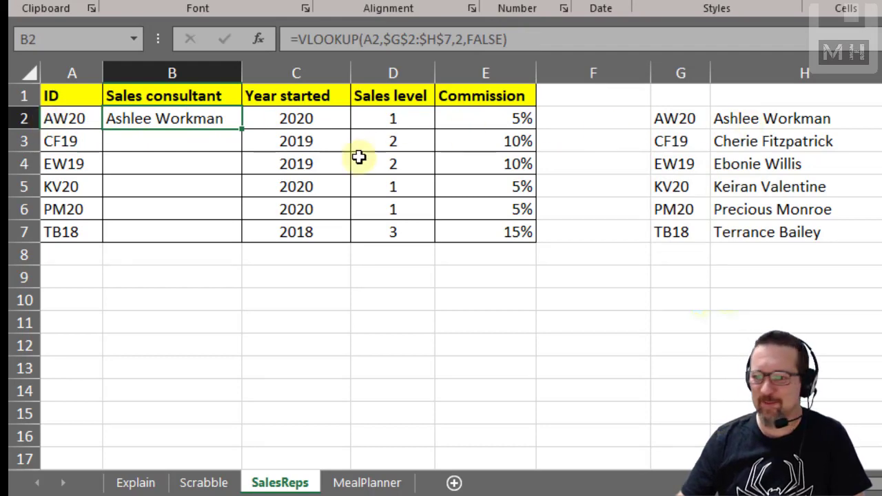
pyautogui.moveTo(244, 129); pyautogui.dragTo(240, 241)
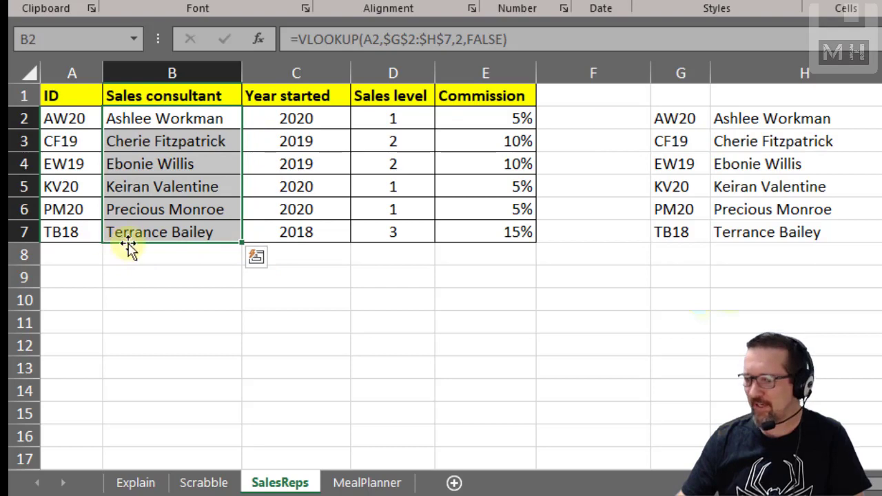
pyautogui.click(159, 232)
pyautogui.click(170, 211)
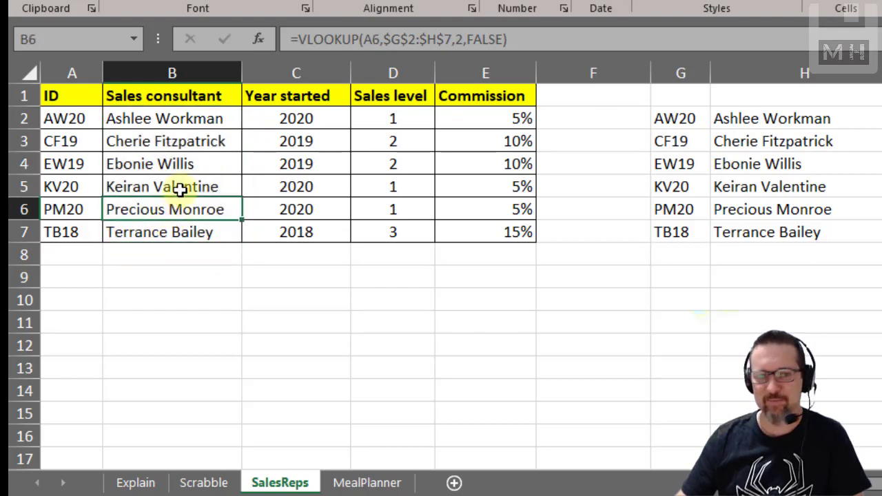
pyautogui.click(180, 184)
pyautogui.click(184, 165)
pyautogui.click(199, 122)
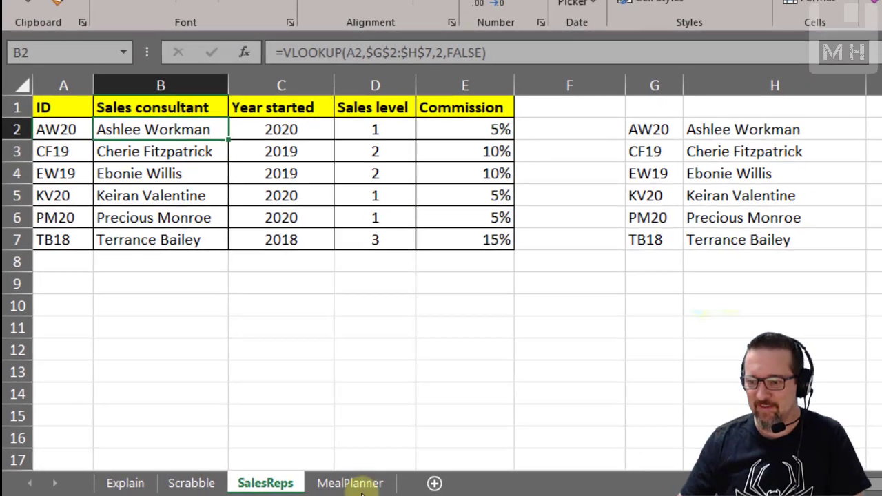
# Open the MealPlanner sheet and examine its table of days against Breakfast, Lunch and Supper
pyautogui.click(372, 481)
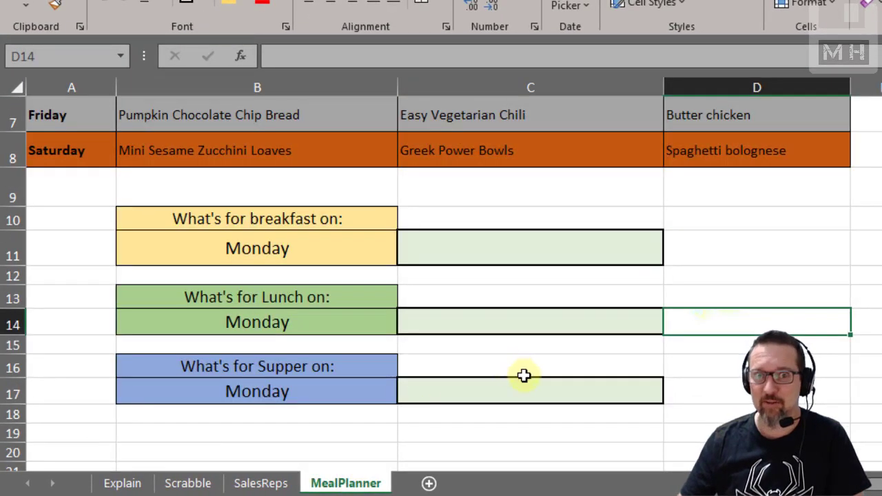
pyautogui.scroll(2, 523, 375)
pyautogui.click(867, 251)
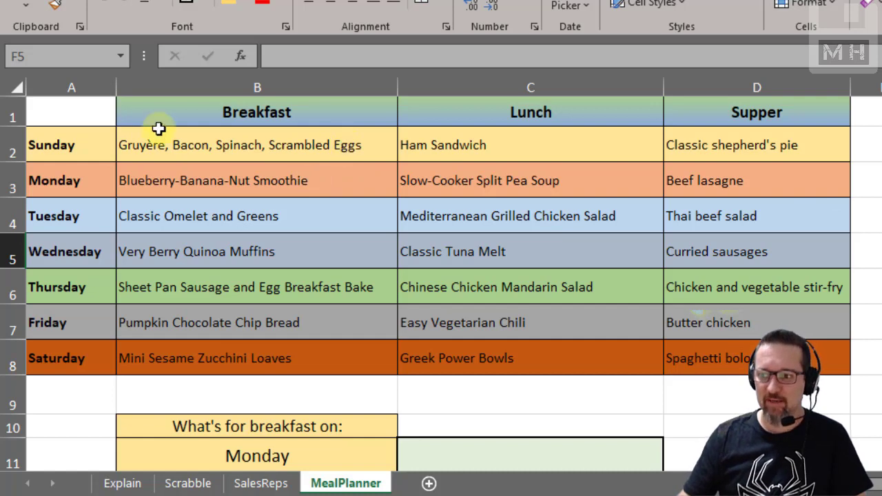
pyautogui.moveTo(79, 142); pyautogui.dragTo(62, 358)
pyautogui.click(412, 358)
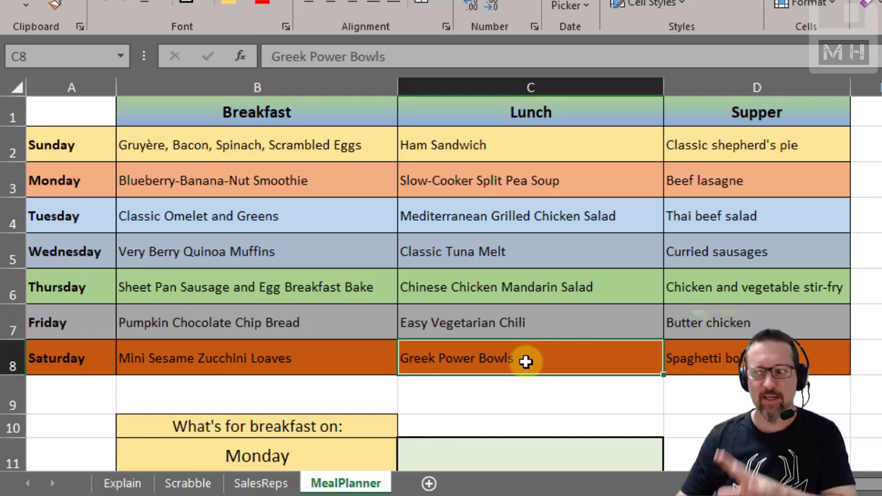
pyautogui.click(875, 315)
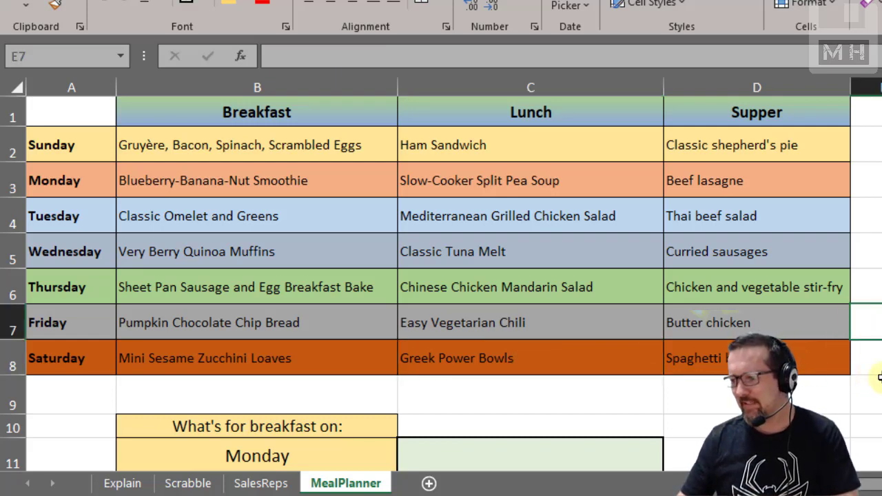
pyautogui.click(869, 394)
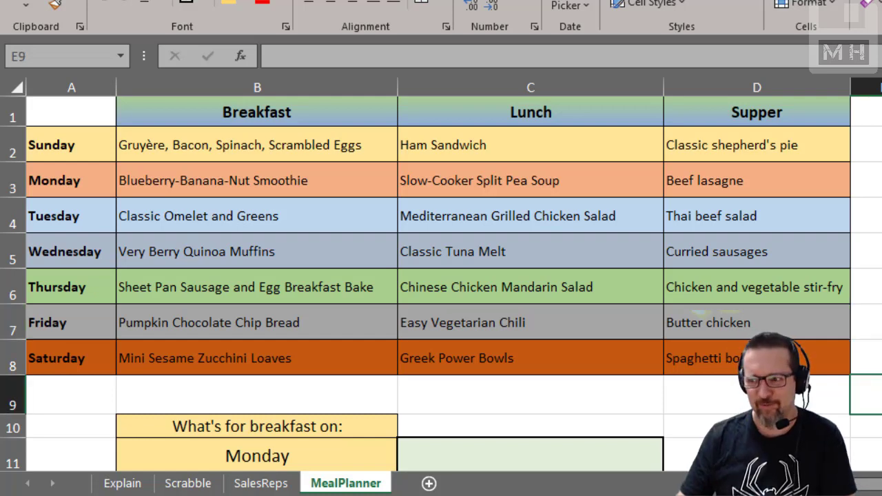
# Examine the breakfast answer cell C11 and the list of days offered in B11, leaving the chosen day as it is
pyautogui.scroll(-2, 869, 366)
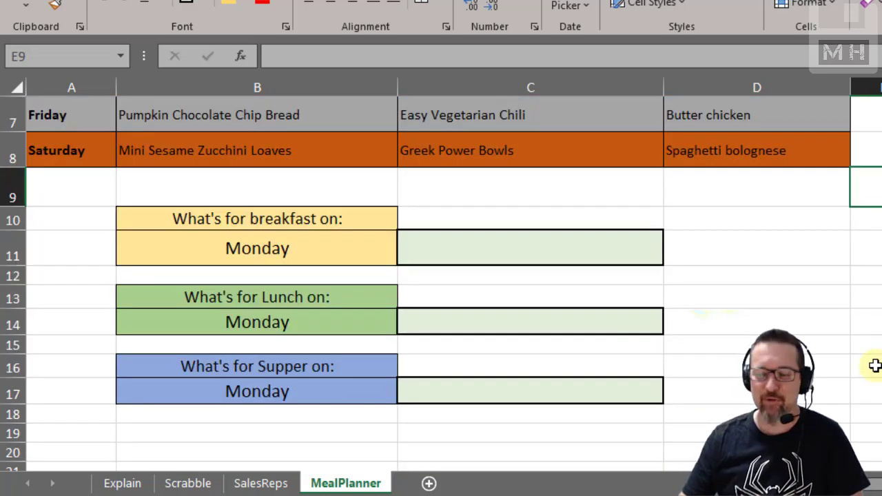
pyautogui.click(527, 253)
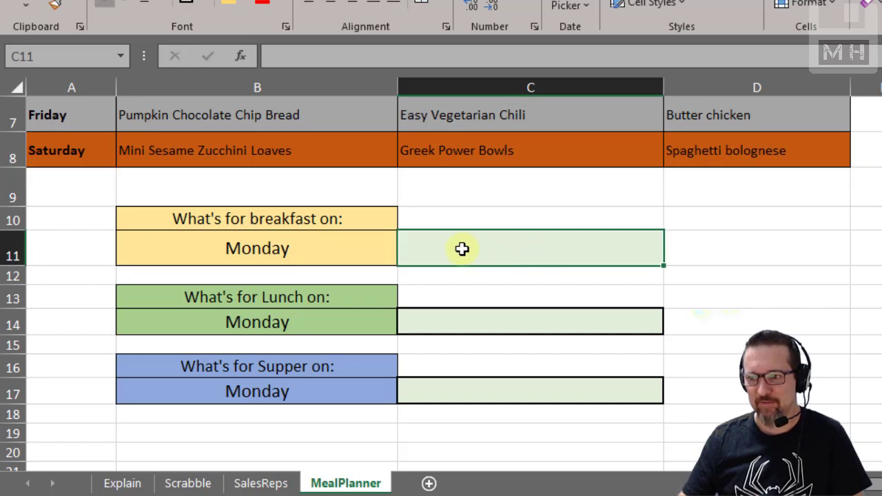
pyautogui.click(275, 248)
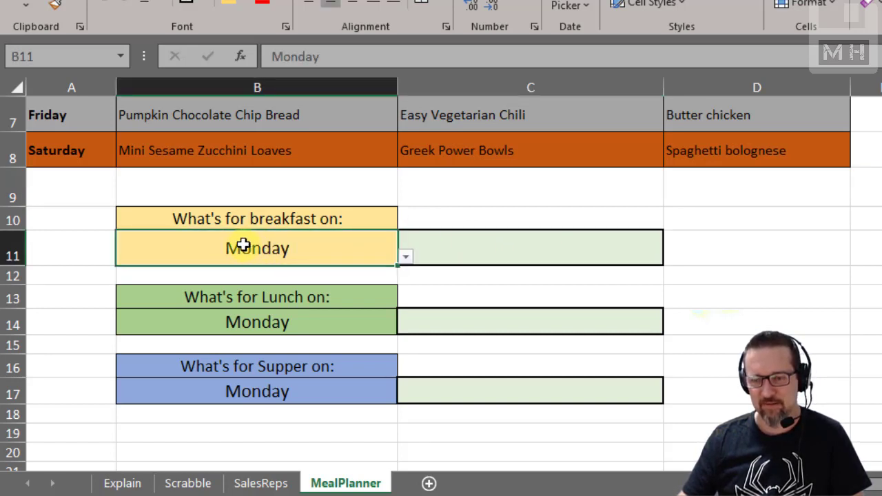
pyautogui.click(405, 256)
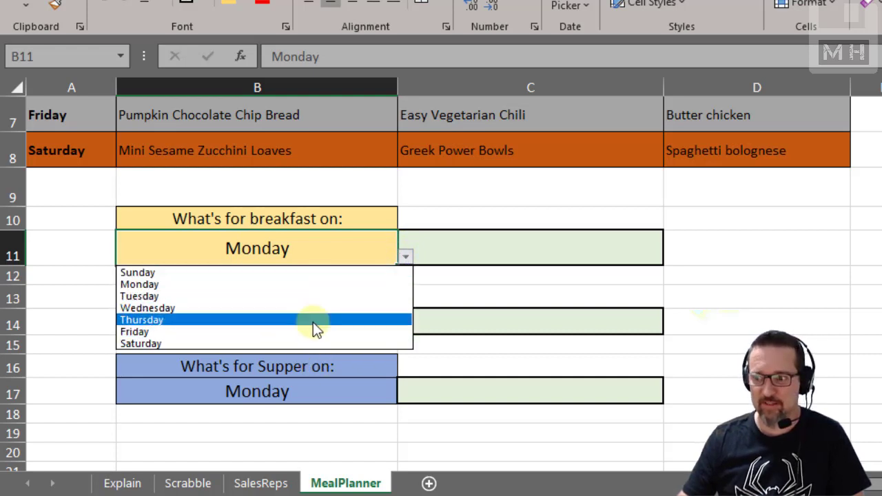
pyautogui.press('Escape')
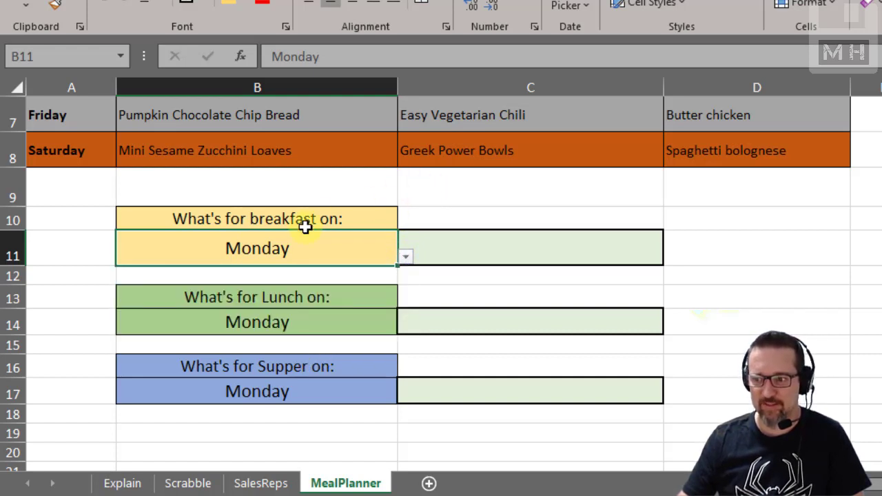
# Start a VLOOKUP formula in the breakfast answer cell C11 with B11 as the lookup value
pyautogui.click(476, 252)
pyautogui.click(255, 251)
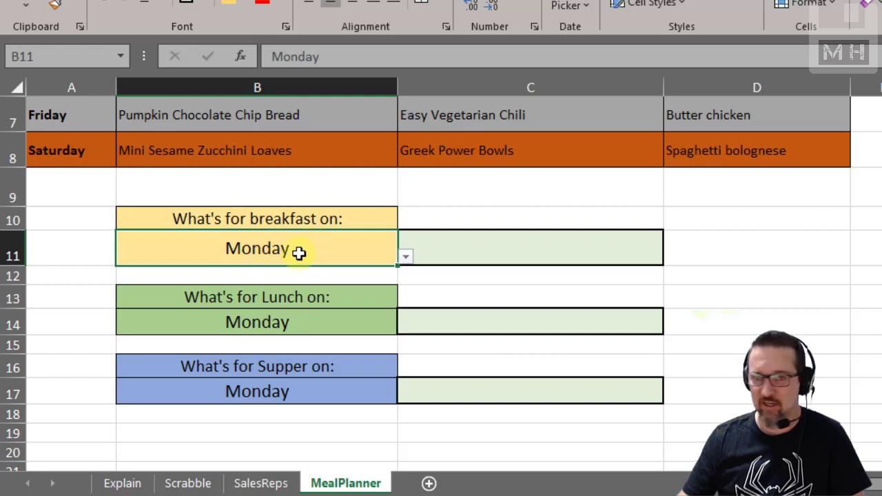
pyautogui.click(529, 243)
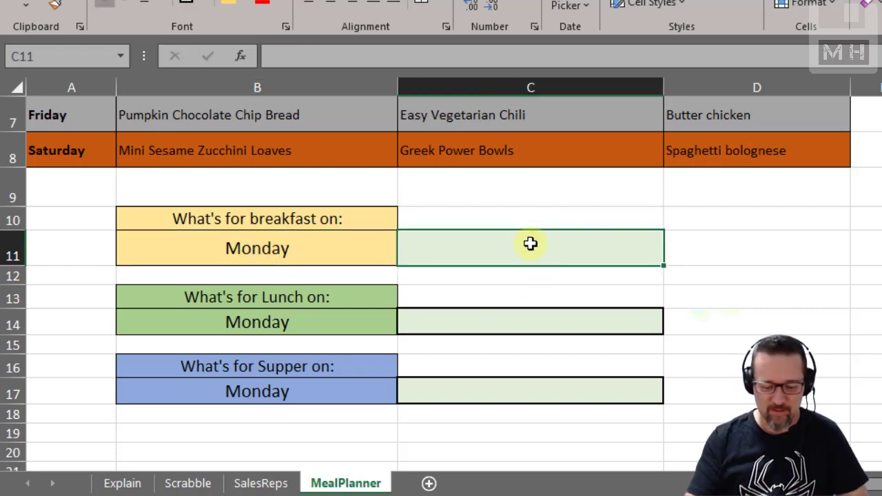
pyautogui.write('=VLOOKU')
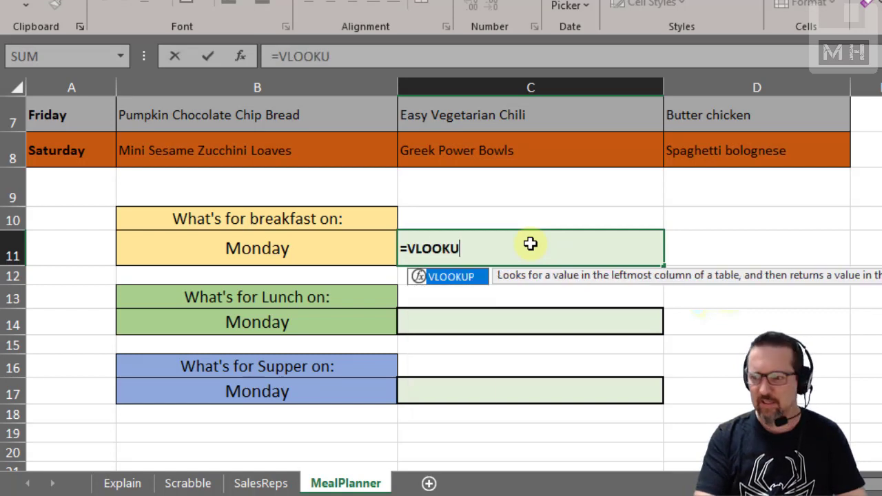
pyautogui.write('P(')
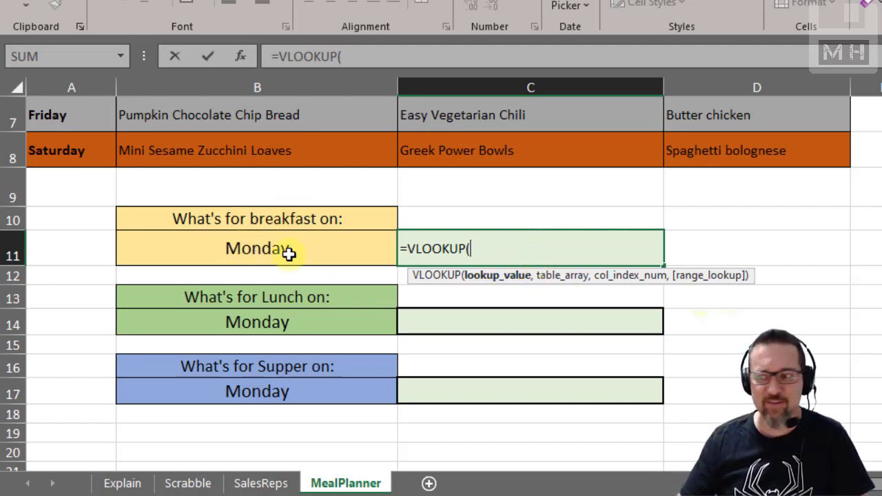
pyautogui.click(262, 250)
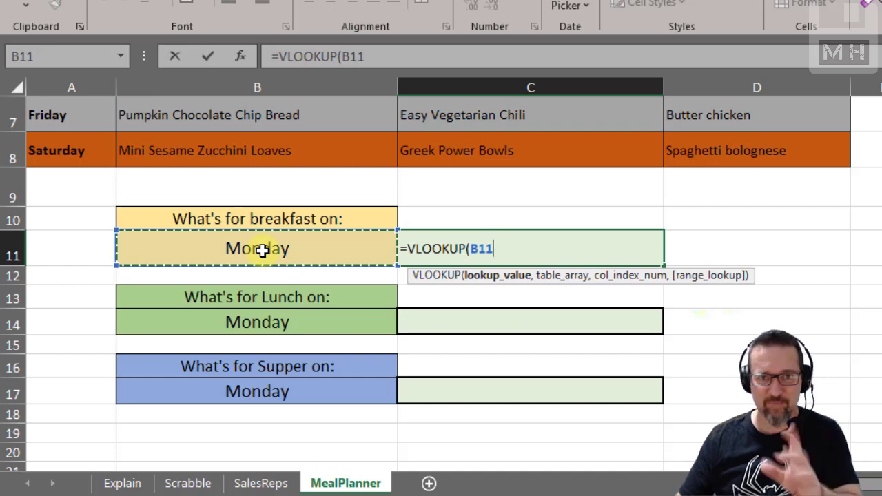
pyautogui.write(',')
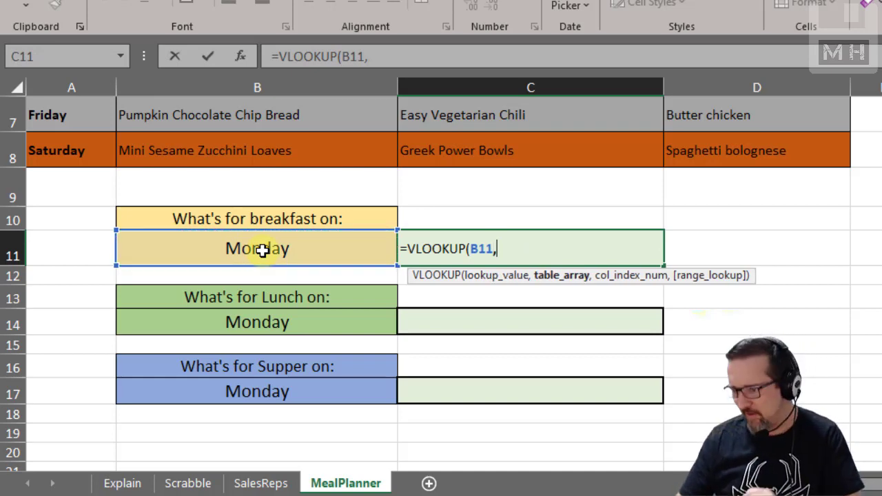
# Set the table array of the C11 VLOOKUP to the days and meals range A2:D8
pyautogui.scroll(2, 261, 251)
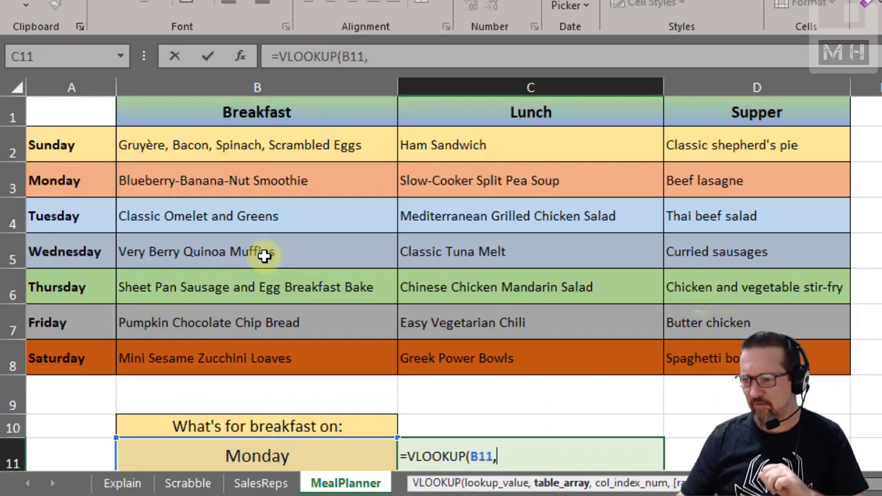
pyautogui.click(52, 146)
pyautogui.moveTo(52, 146); pyautogui.dragTo(737, 355)
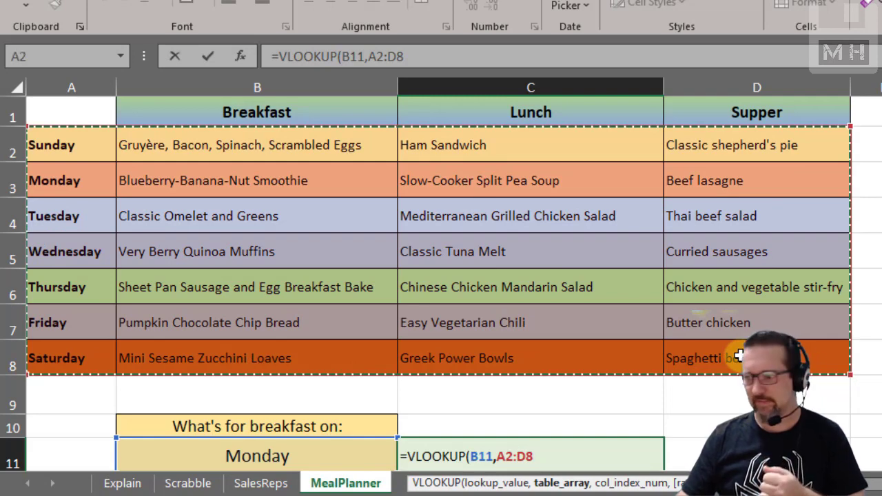
pyautogui.scroll(-1, 632, 352)
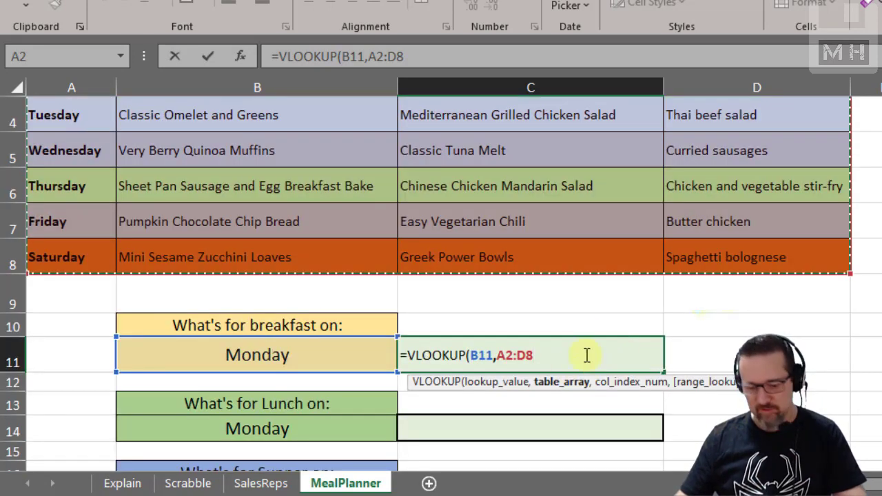
pyautogui.write(',')
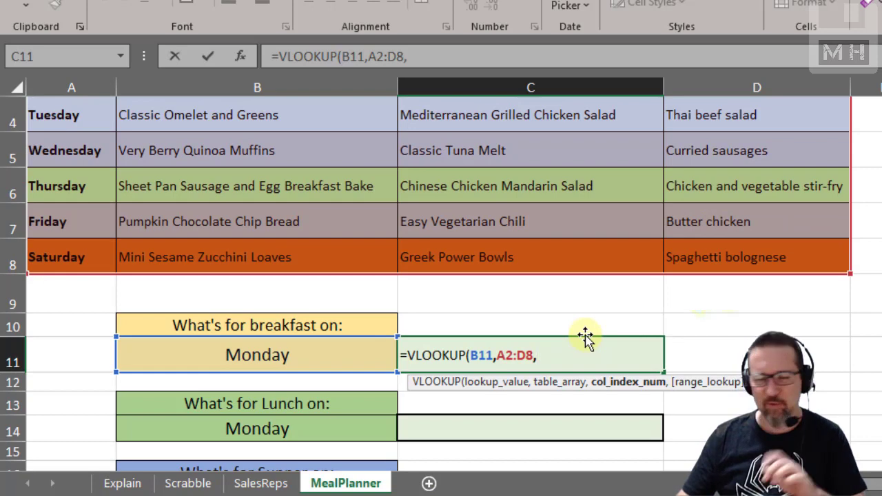
# Complete the C11 VLOOKUP with column index 2 and FALSE, and check the answer against the meal table
pyautogui.scroll(1, 584, 338)
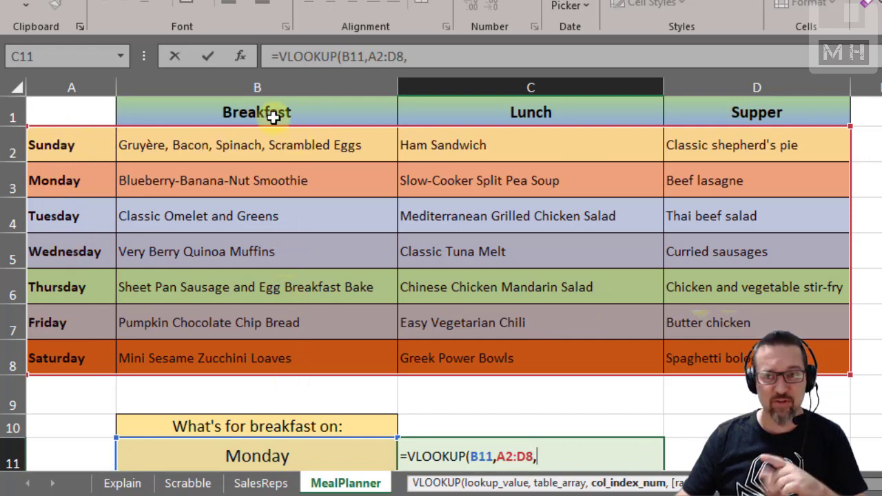
pyautogui.scroll(-1, 554, 349)
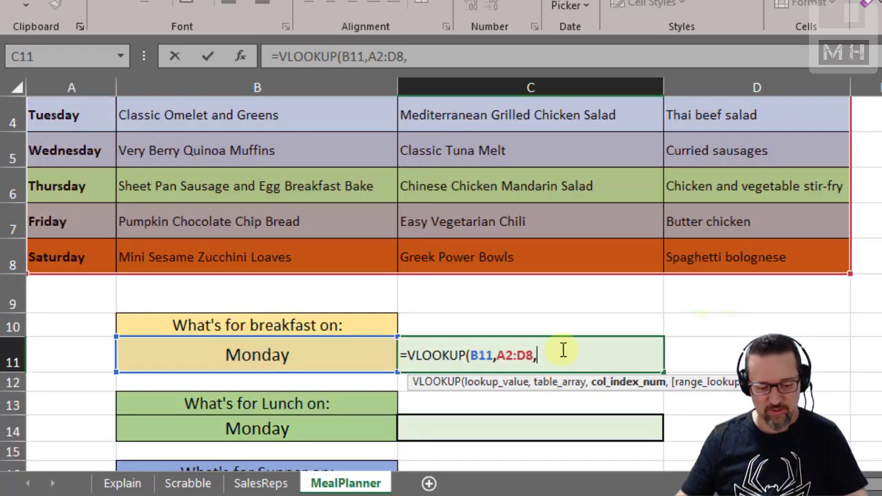
pyautogui.write(',FALSE)')
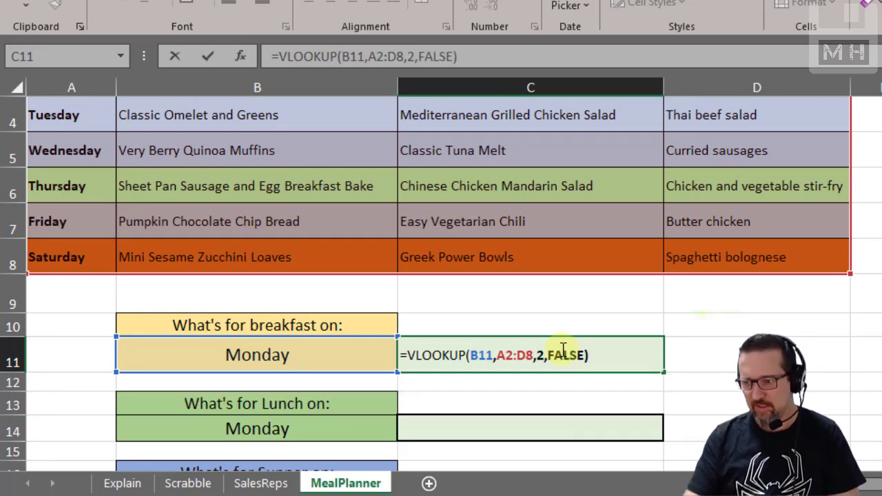
pyautogui.press('Return')
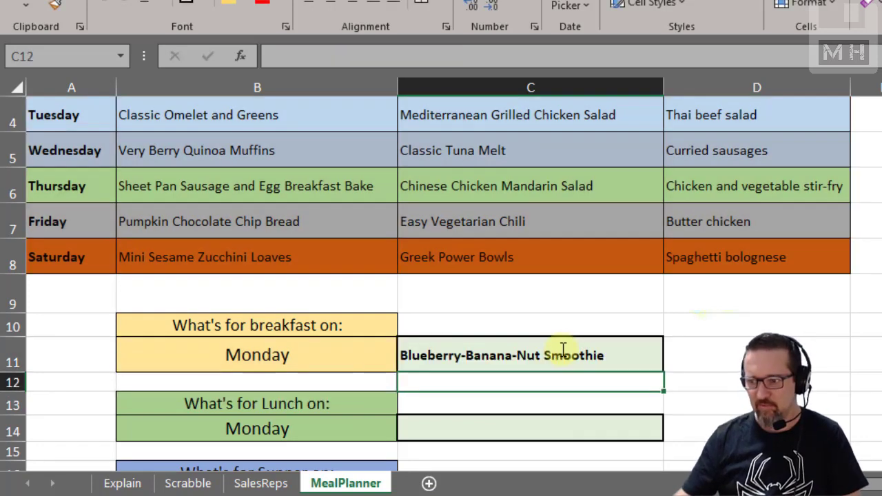
pyautogui.click(562, 349)
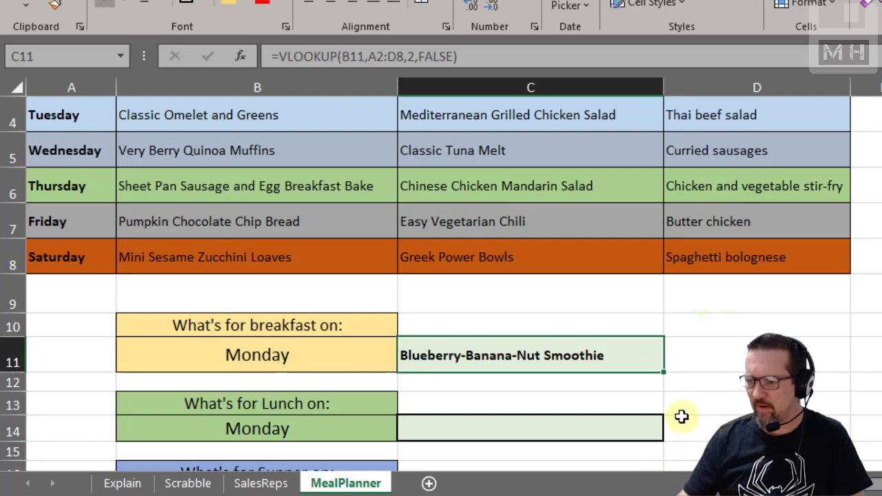
pyautogui.scroll(1, 679, 416)
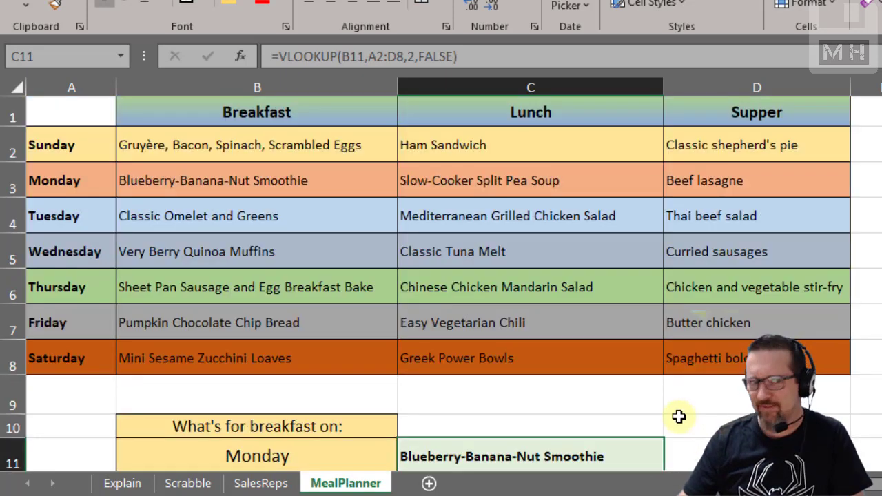
pyautogui.scroll(-2, 650, 406)
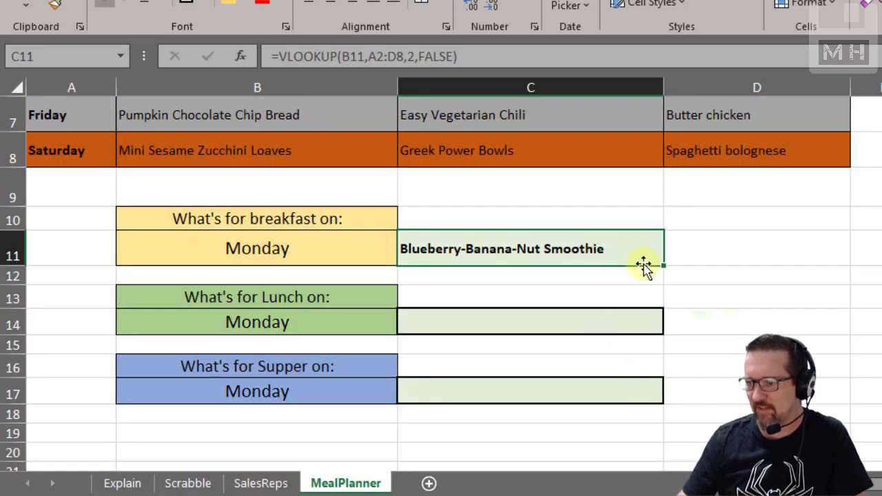
# Test the breakfast lookup by choosing Monday, Thursday and finally Saturday as the day in B11
pyautogui.click(394, 249)
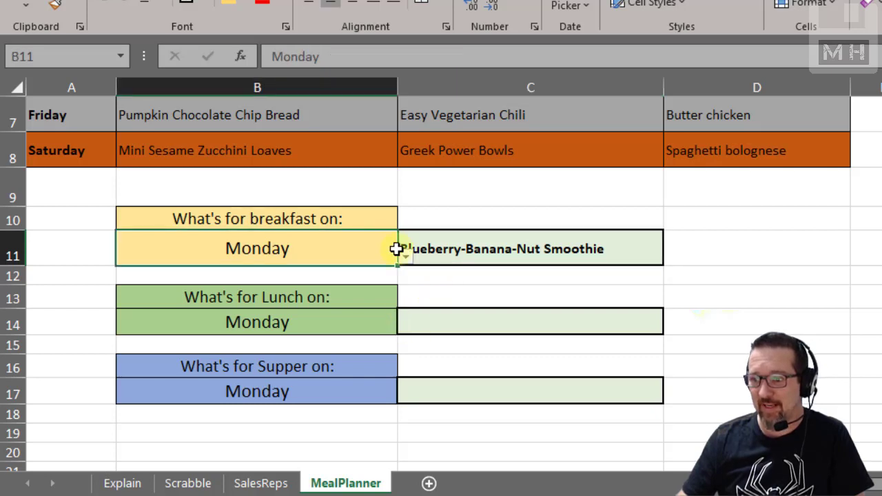
pyautogui.click(405, 256)
pyautogui.click(281, 298)
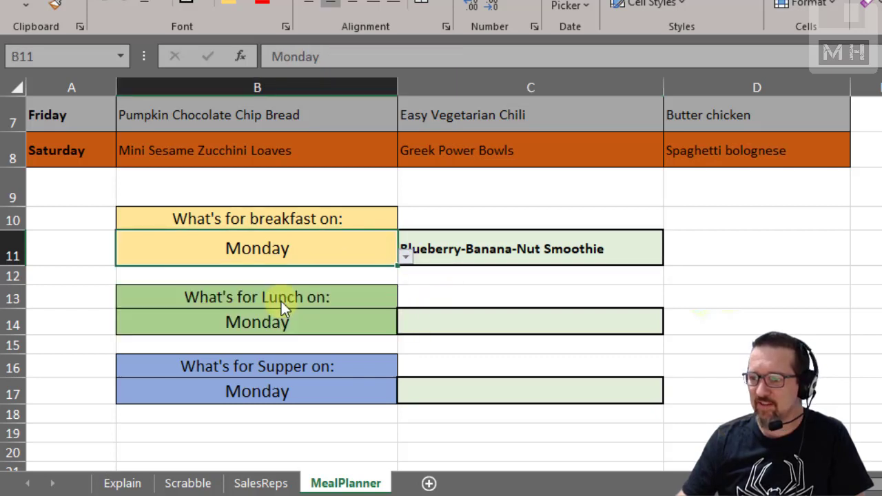
pyautogui.click(405, 256)
pyautogui.click(241, 318)
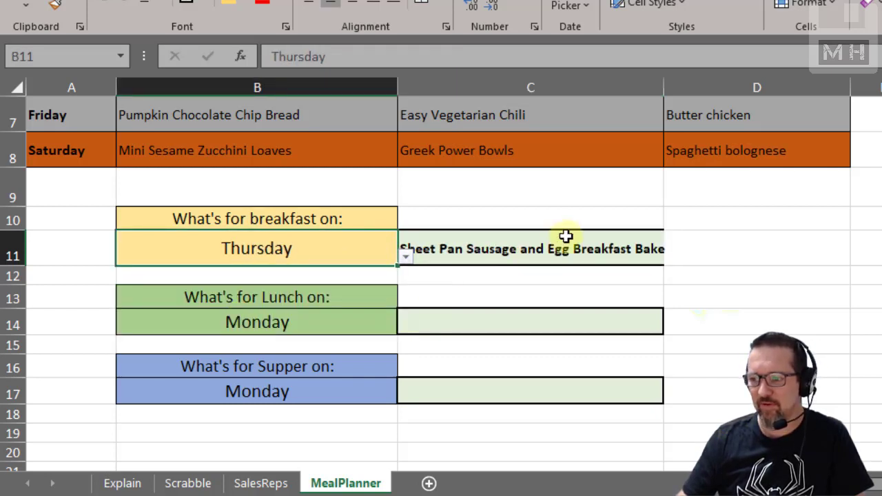
pyautogui.click(405, 256)
pyautogui.click(243, 341)
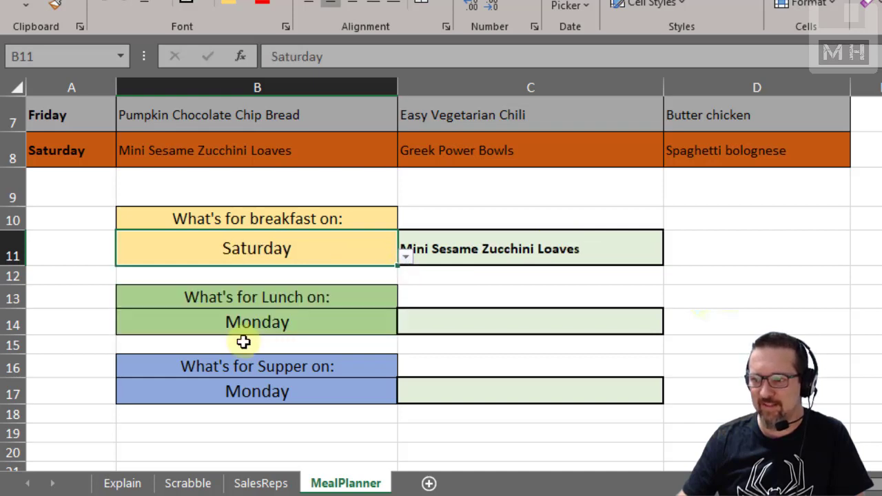
pyautogui.click(706, 300)
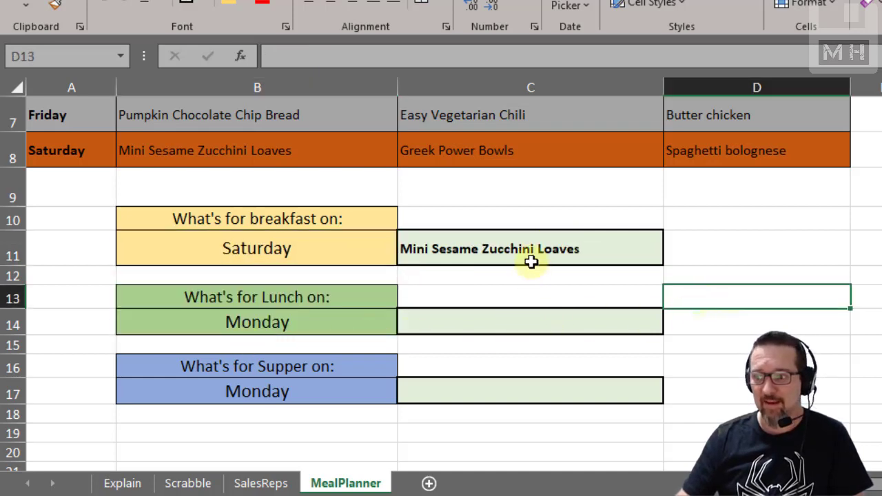
# Copy the VLOOKUP formula text from C11 into the lunch answer cell C14
pyautogui.click(466, 331)
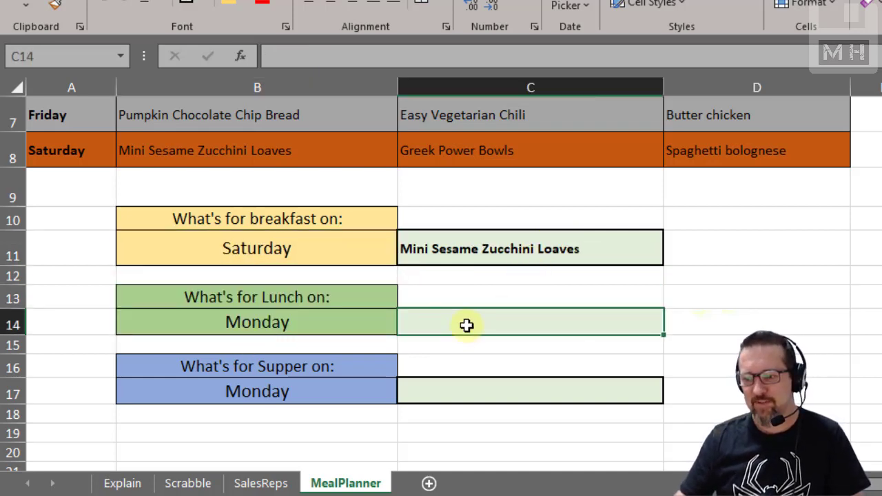
pyautogui.click(469, 395)
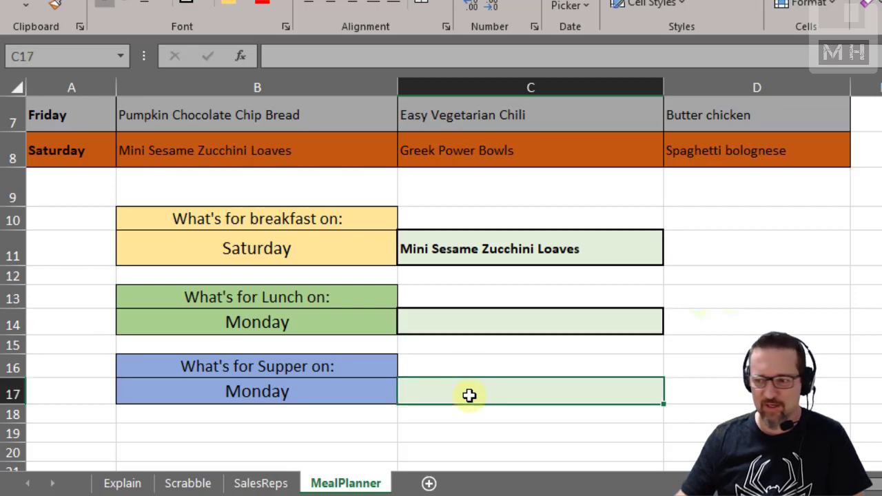
pyautogui.click(510, 253)
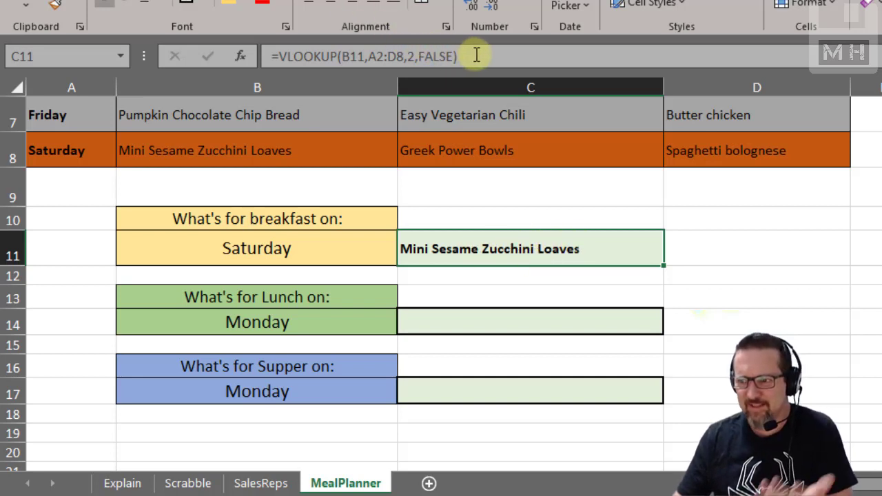
pyautogui.moveTo(475, 55); pyautogui.dragTo(255, 53)
pyautogui.hotkey('ctrl', 'c')
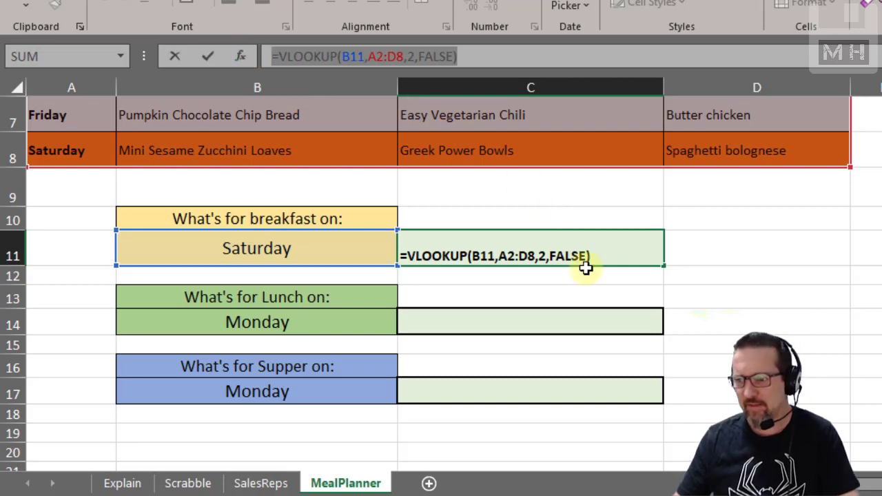
pyautogui.press('Escape')
pyautogui.doubleClick(538, 326)
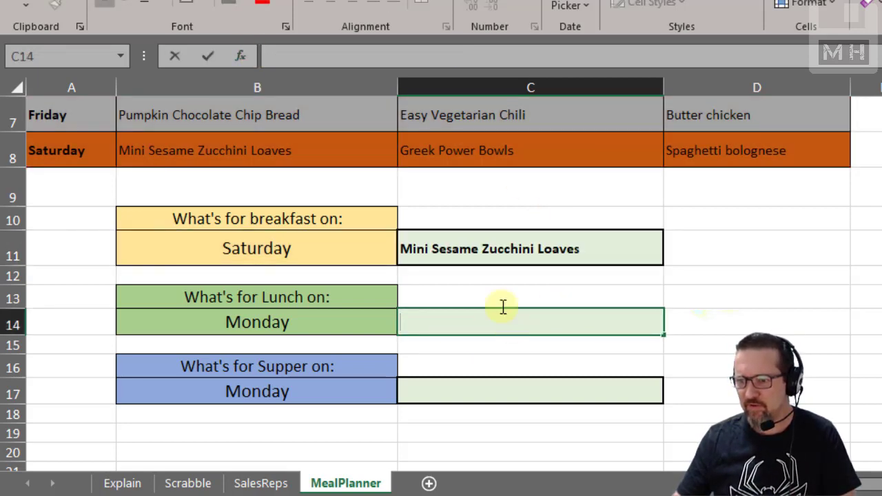
pyautogui.hotkey('ctrl', 'v')
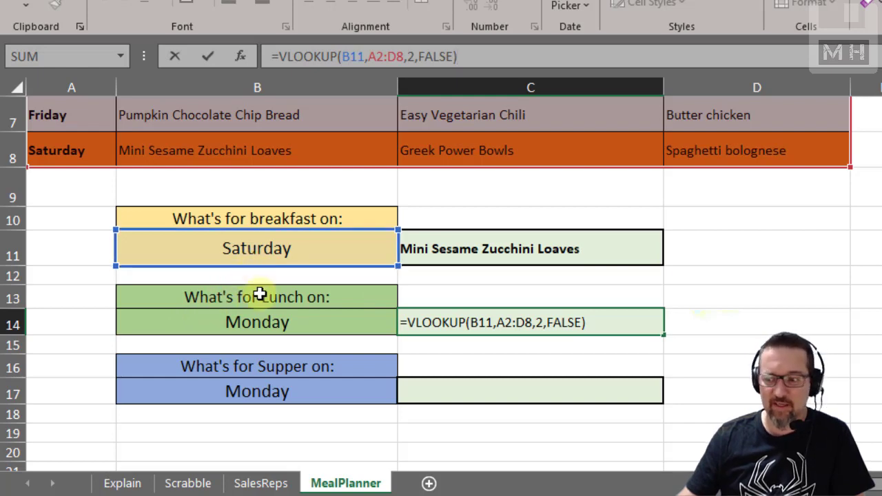
# Point the lookup value of the C14 formula to B14 and set its column index to 3 for lunch
pyautogui.moveTo(276, 269); pyautogui.dragTo(281, 325)
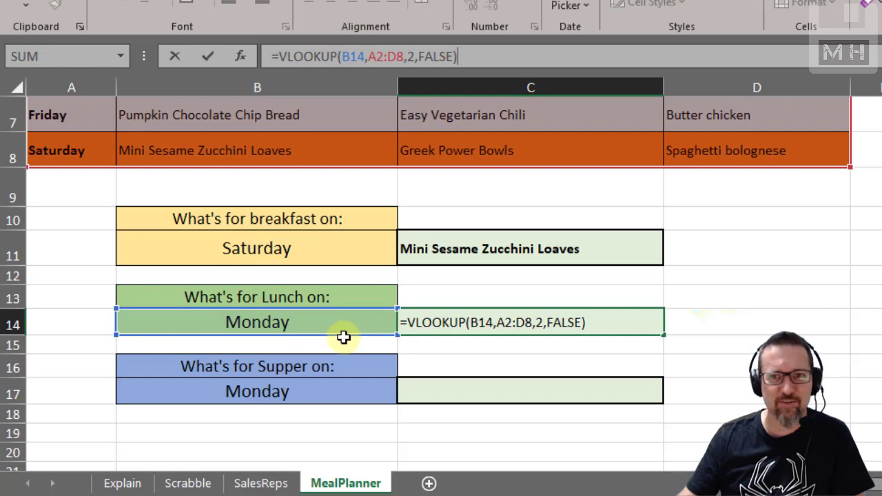
pyautogui.click(503, 323)
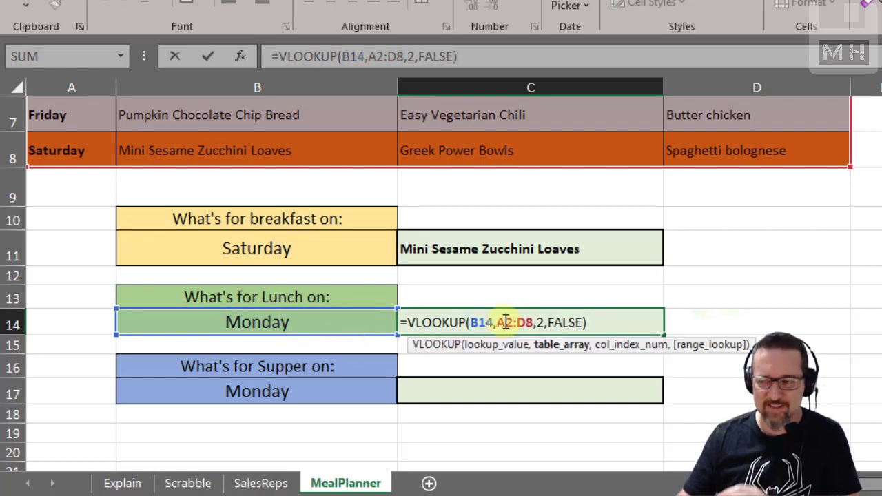
pyautogui.click(543, 322)
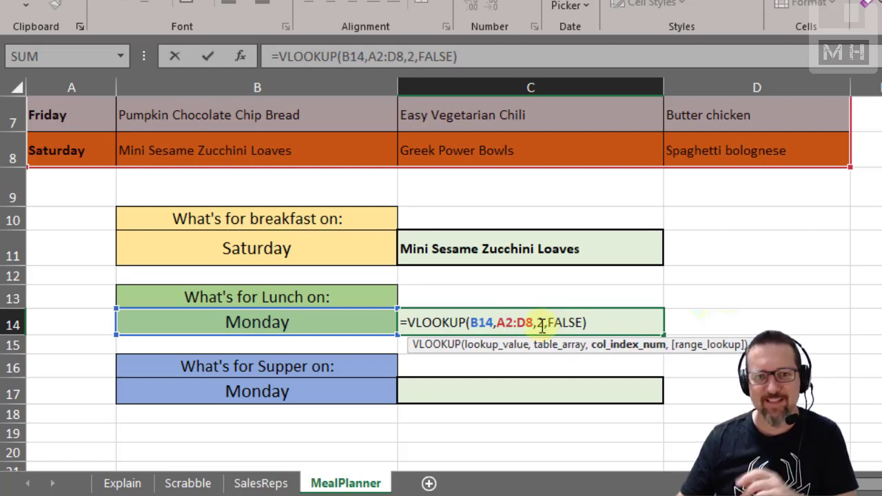
pyautogui.scroll(2, 542, 326)
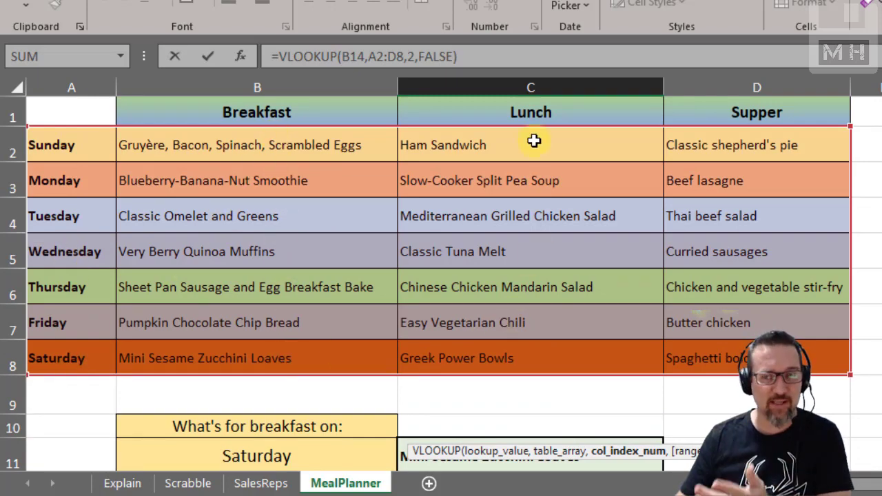
pyautogui.scroll(-4, 533, 260)
pyautogui.scroll(2, 534, 262)
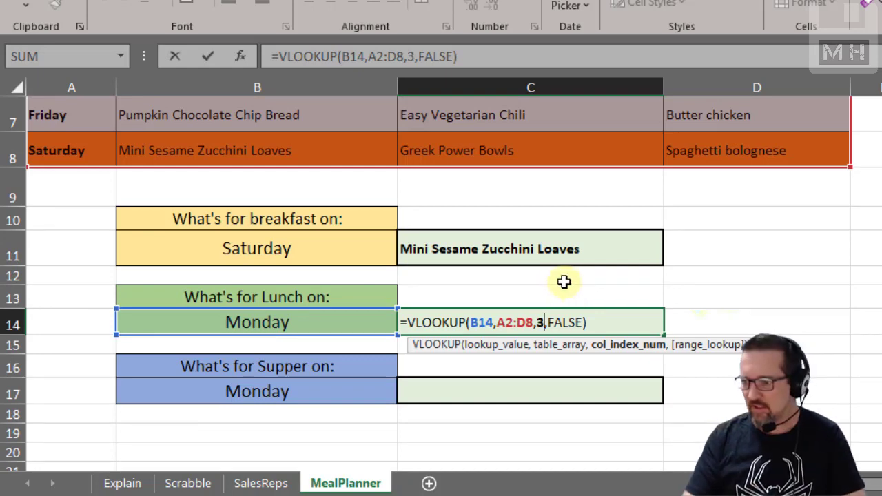
pyautogui.press('Return')
pyautogui.press('Up')
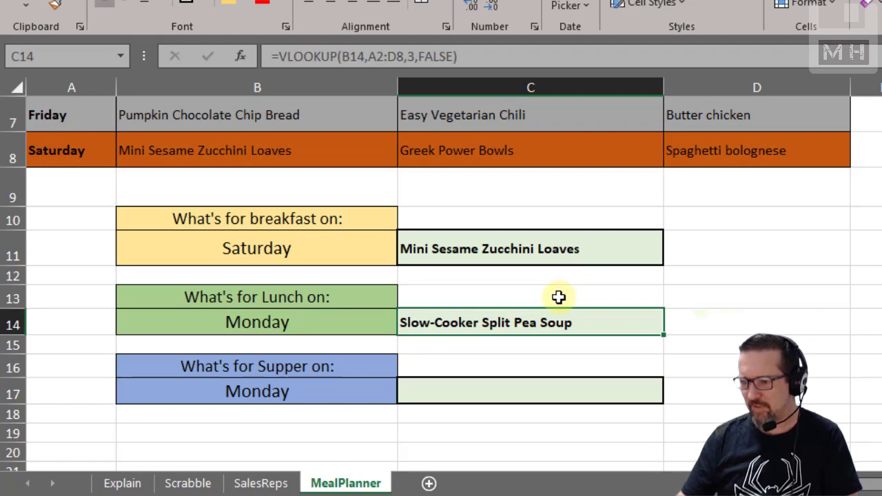
# Test the lunch lookup by choosing Wednesday as the day in B14
pyautogui.click(342, 323)
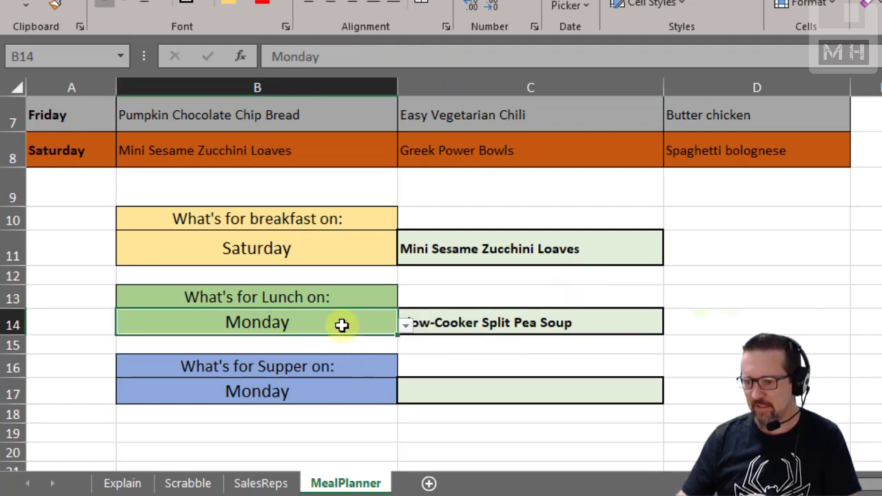
pyautogui.click(406, 324)
pyautogui.click(300, 374)
pyautogui.click(771, 365)
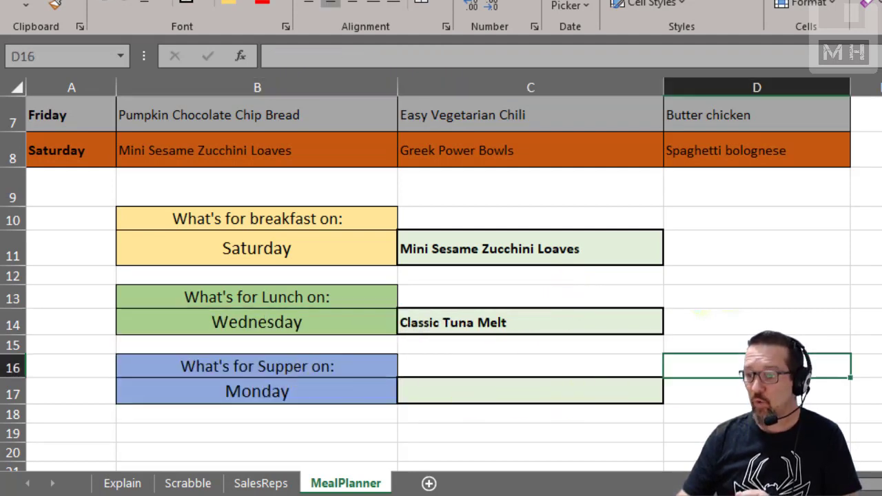
# Copy the VLOOKUP formula text from C14 into the supper answer cell C17
pyautogui.click(346, 388)
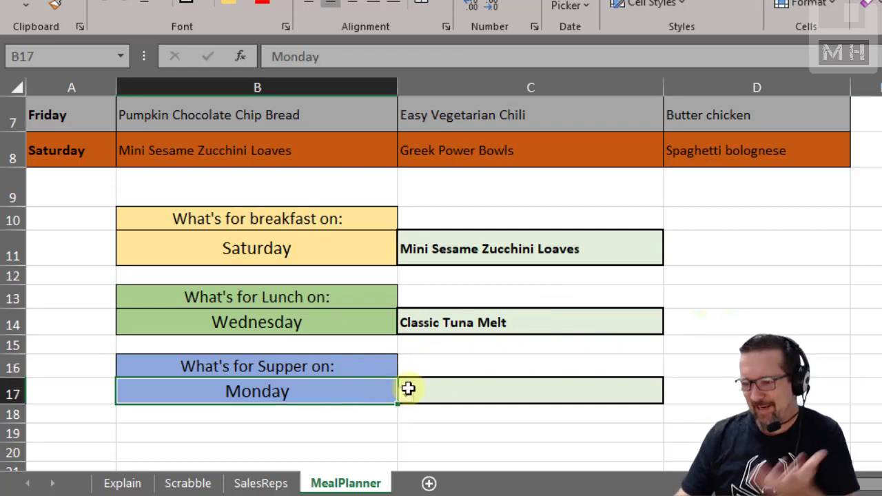
pyautogui.click(519, 321)
pyautogui.moveTo(478, 56); pyautogui.dragTo(271, 55)
pyautogui.hotkey('ctrl', 'c')
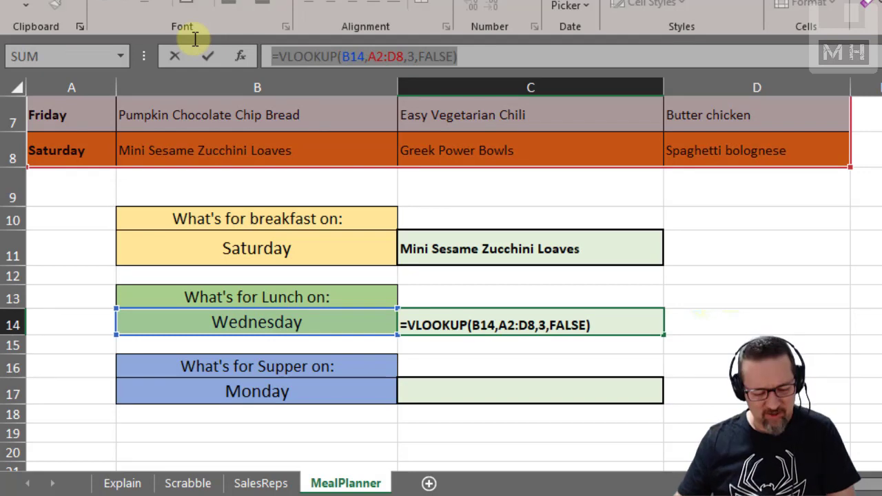
pyautogui.press('Escape')
pyautogui.click(503, 386)
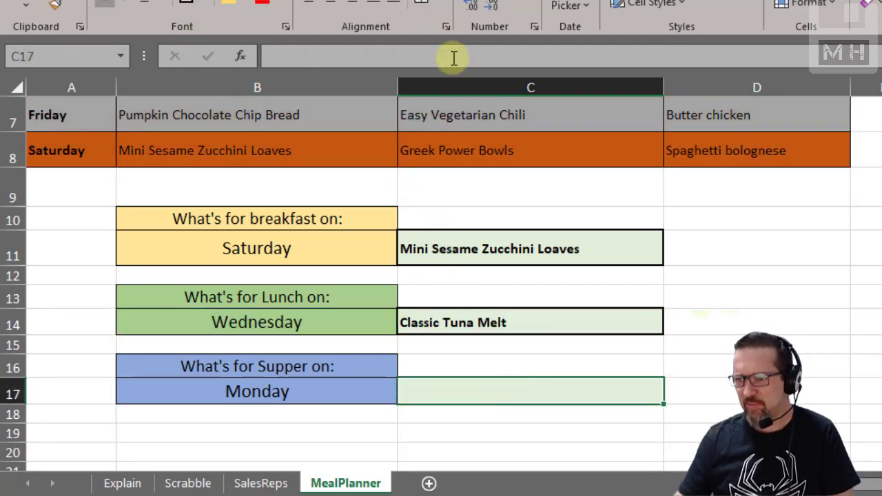
pyautogui.hotkey('ctrl', 'v')
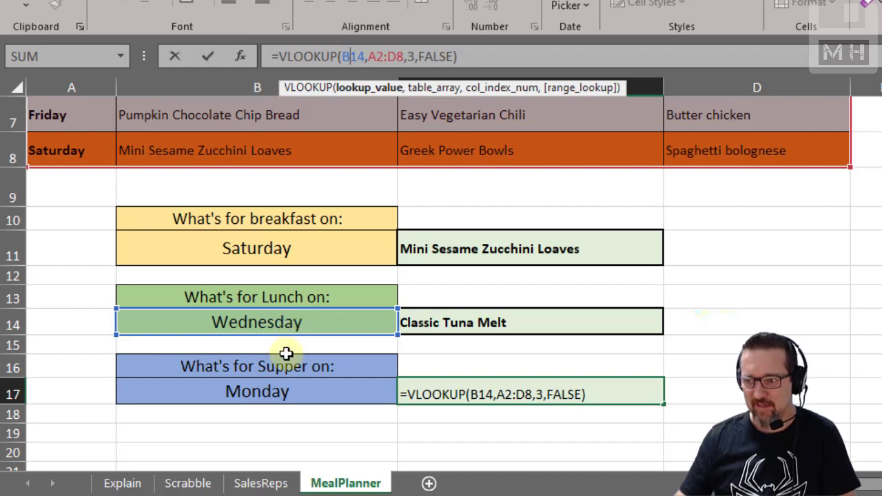
# Point the lookup value of the C17 formula to B17 and set its column index to 4 for supper
pyautogui.moveTo(301, 334); pyautogui.dragTo(298, 390)
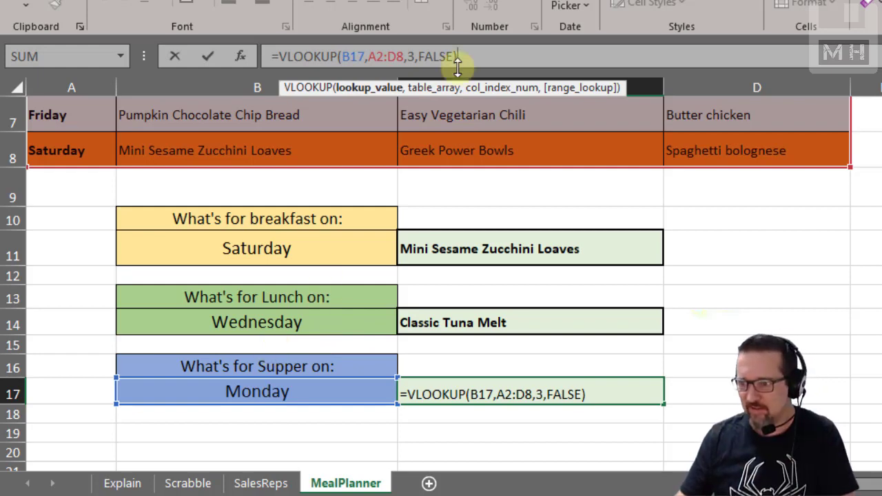
pyautogui.click(411, 58)
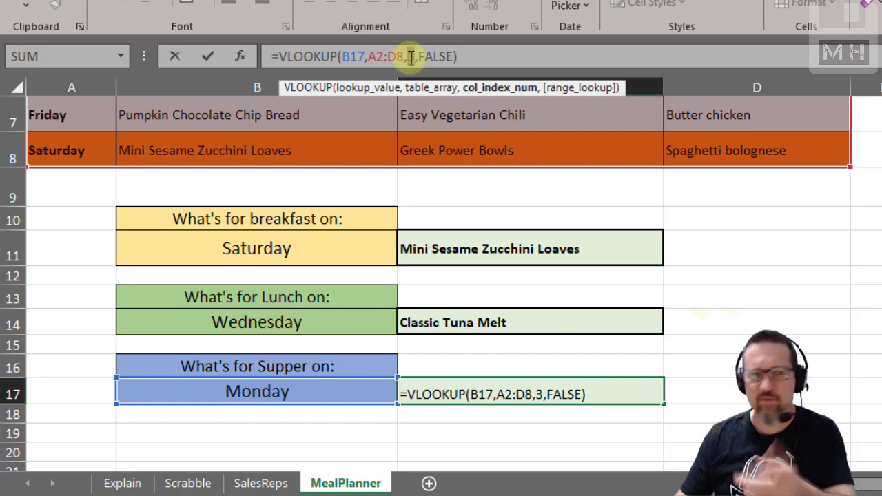
pyautogui.doubleClick(411, 57)
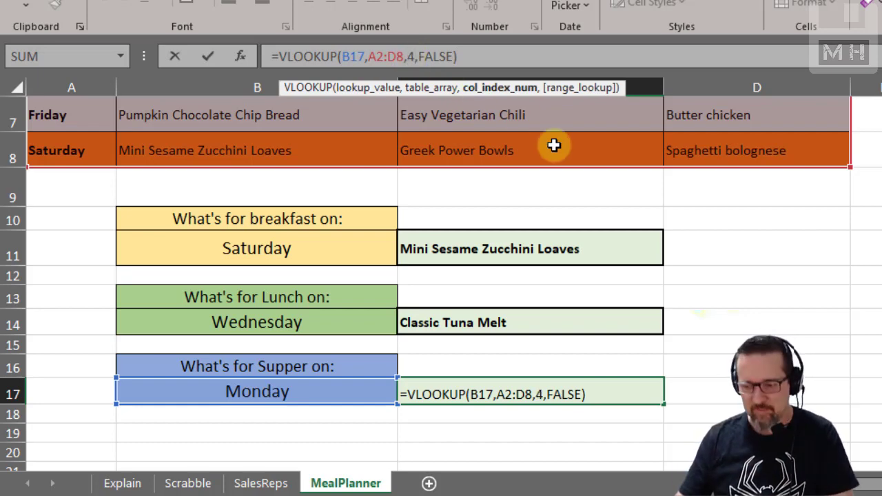
pyautogui.press('Return')
pyautogui.press('Up')
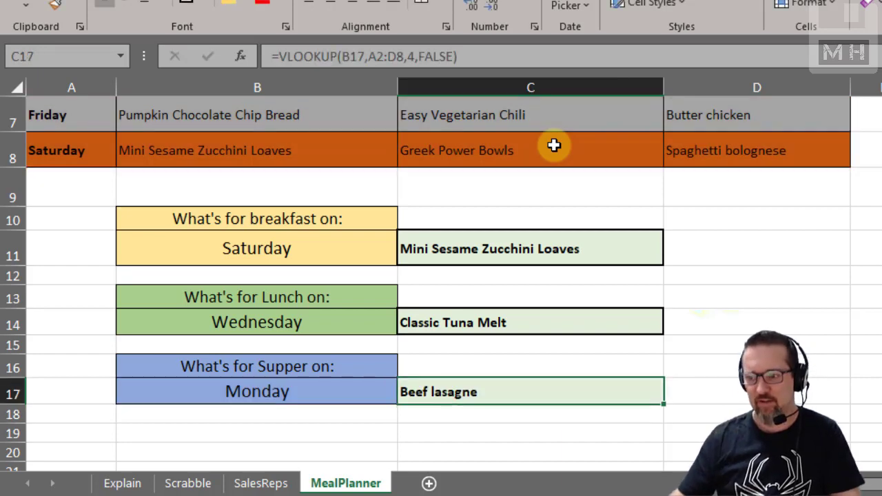
# Return to the Explain sheet to review the diagram of the VLOOKUP syntax
pyautogui.click(134, 482)
pyautogui.click(739, 207)
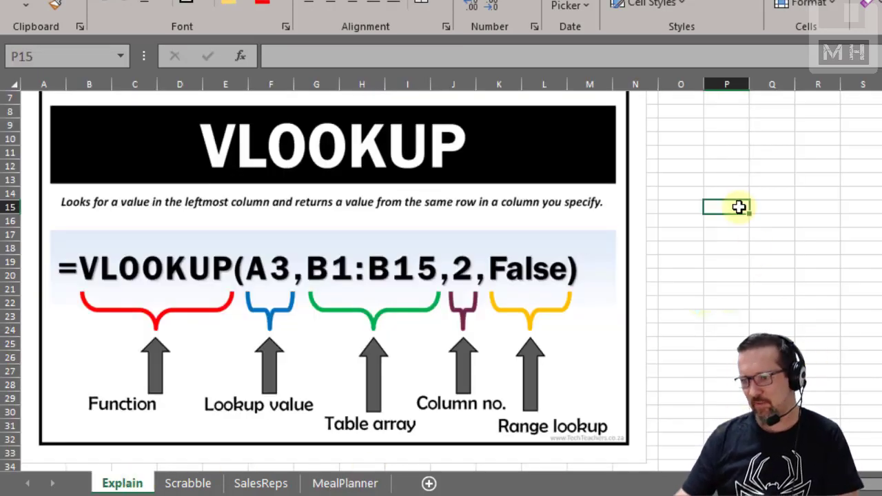